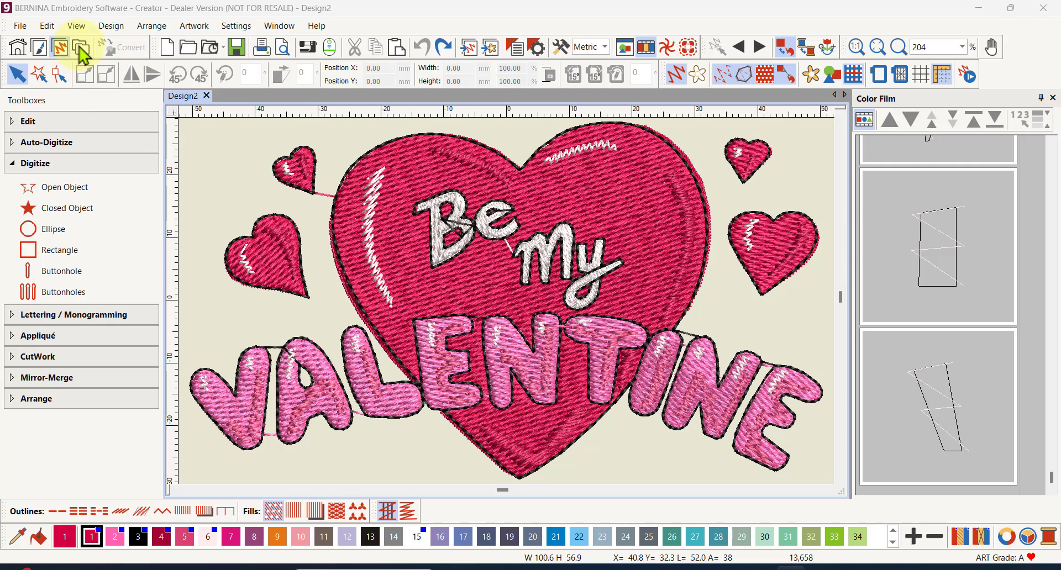
Step: Open the HD217 Valentine design from the embroidery library onto the canvas
{"action": "left_click", "coordinate": [80, 49]}
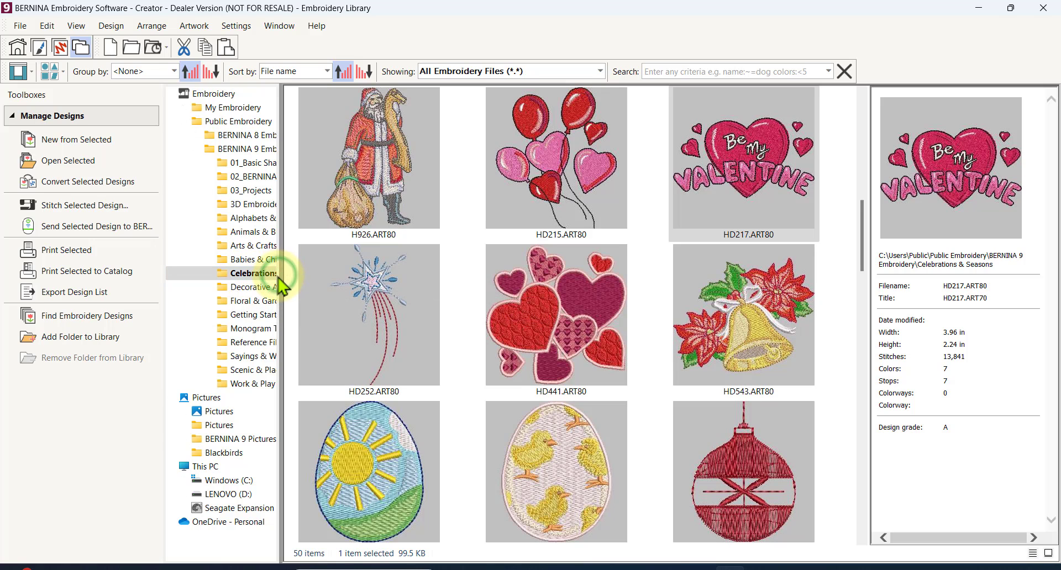
{"action": "left_click_drag", "start_coordinate": [279, 279], "coordinate": [316, 276]}
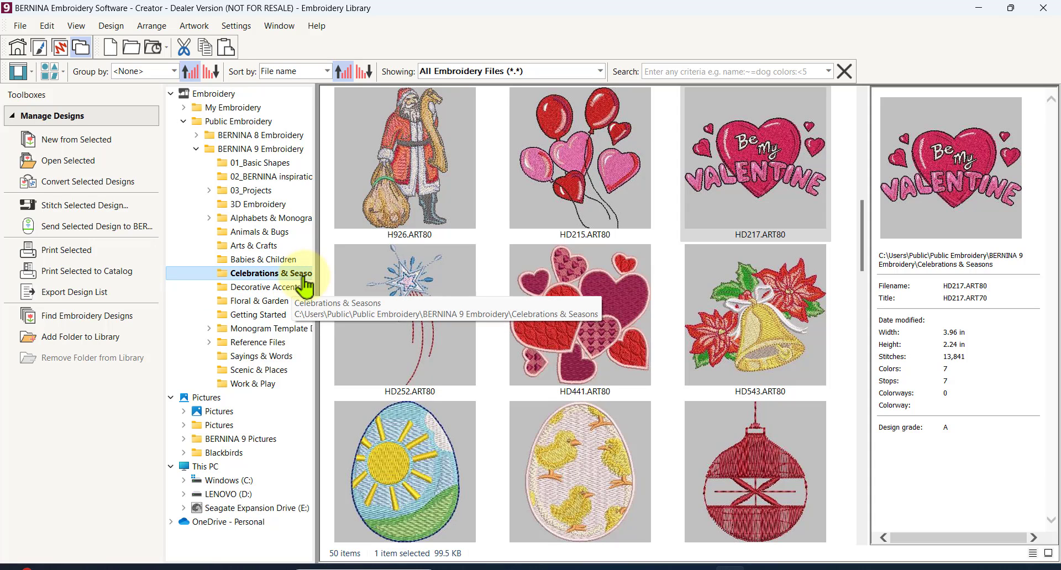
{"action": "left_click", "coordinate": [807, 134]}
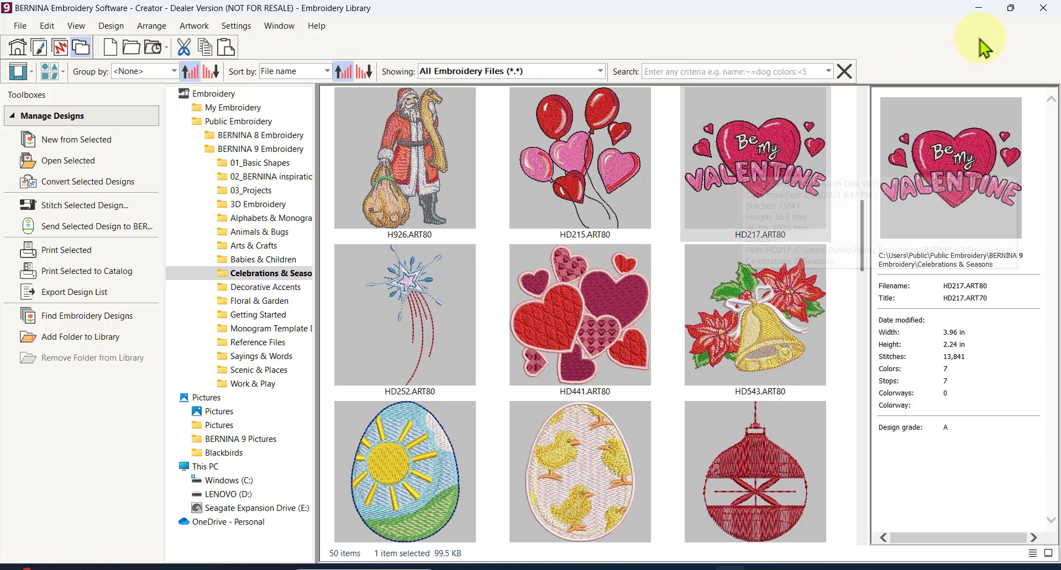
{"action": "left_click", "coordinate": [59, 48]}
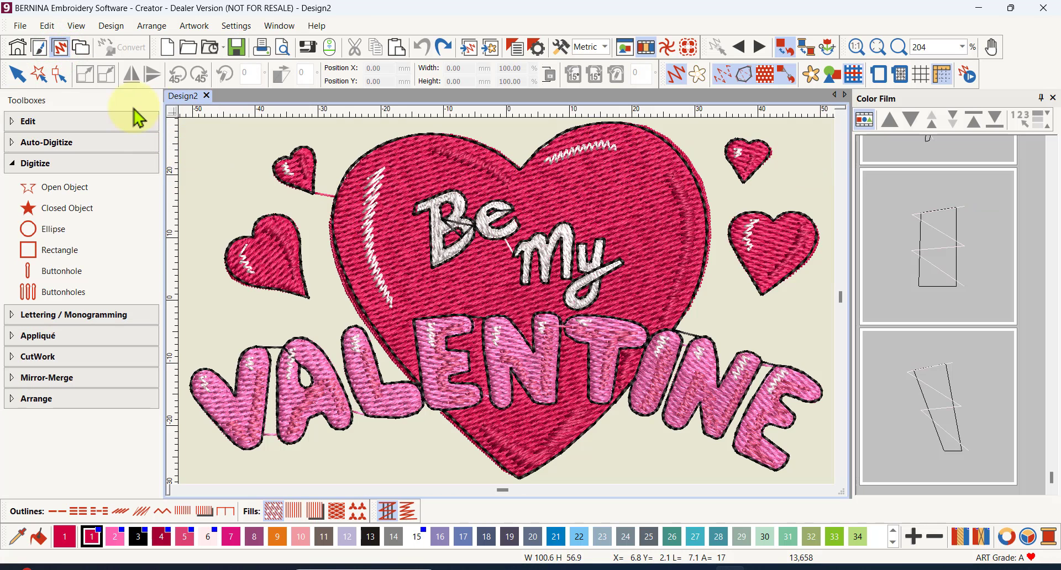
Step: Zoom the canvas out from 204% to 130% to fit the whole design
{"action": "left_click", "coordinate": [547, 219]}
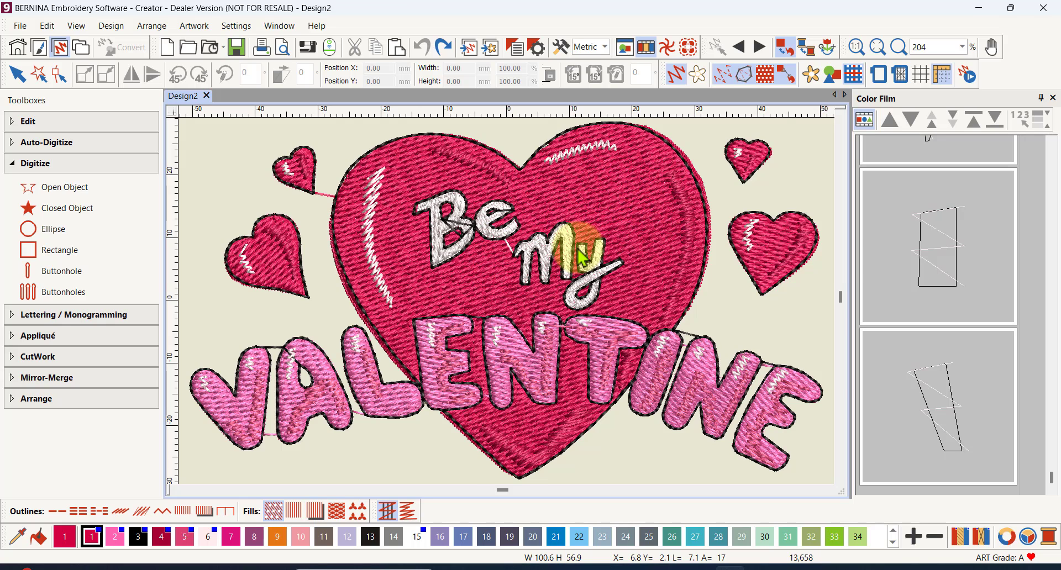
{"action": "scroll", "coordinate": [522, 252], "scroll_direction": "down", "scroll_amount": 1}
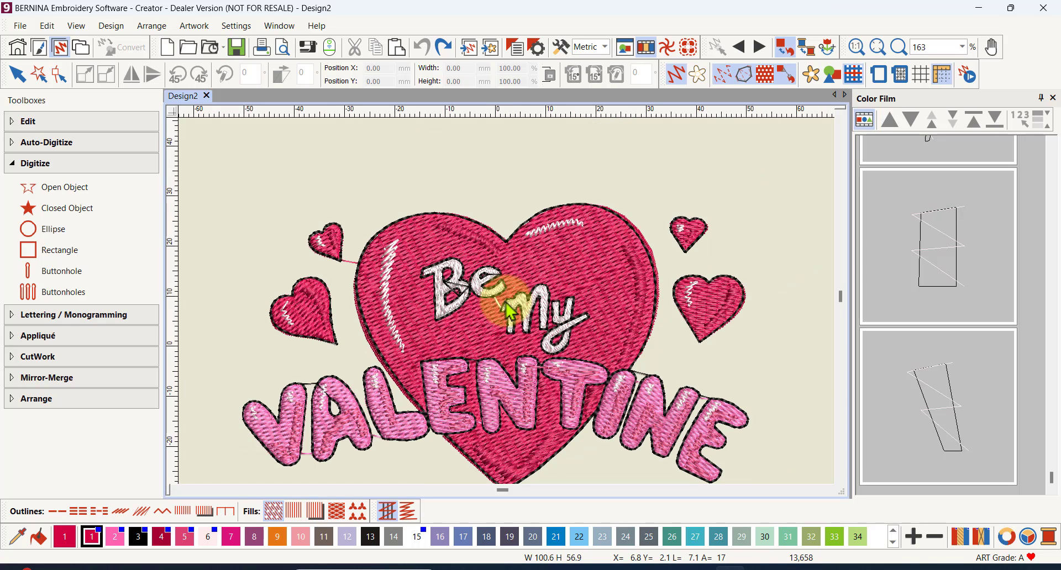
{"action": "scroll", "coordinate": [509, 312], "scroll_direction": "down", "scroll_amount": 1}
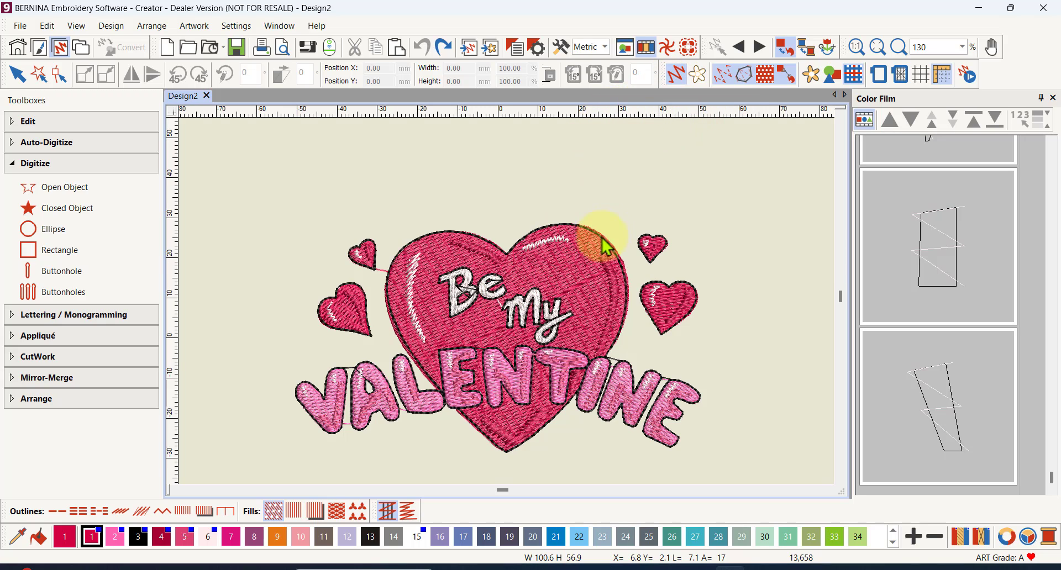
{"action": "left_click", "coordinate": [677, 76]}
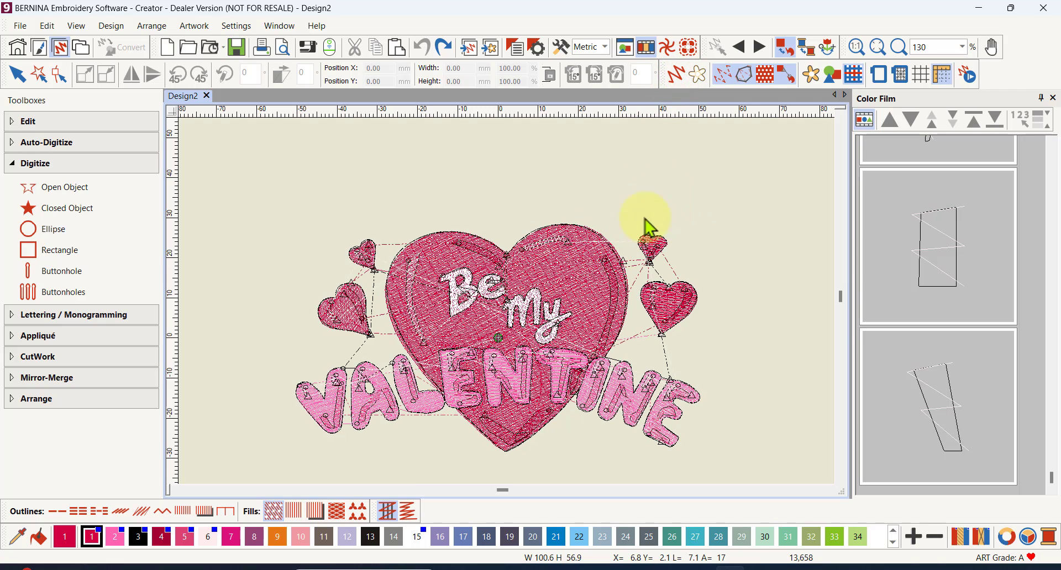
{"action": "left_click", "coordinate": [678, 76]}
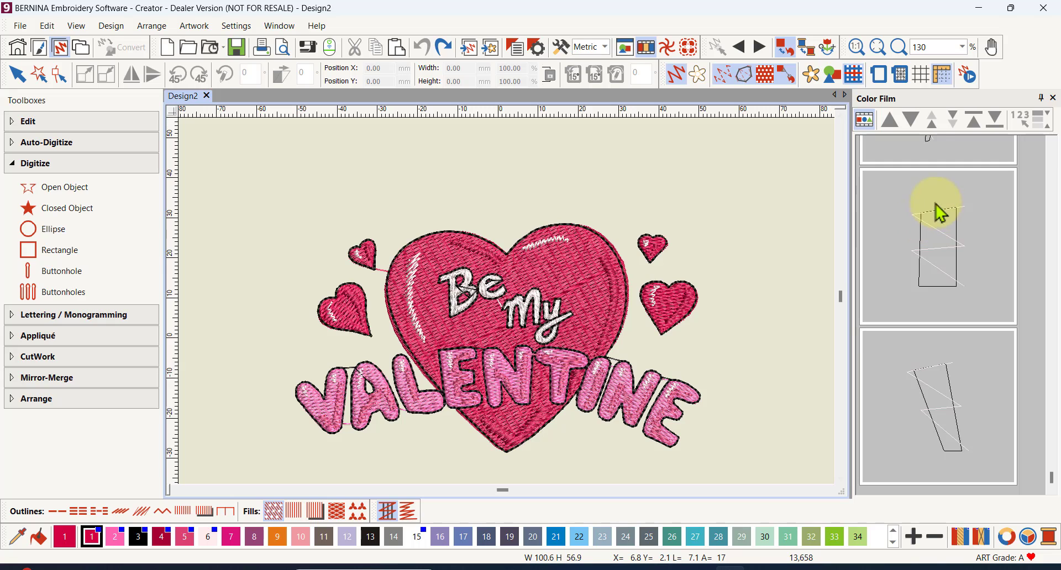
Step: Switch the color film to Show Objects and scroll through frames like the VALENTINE lettering
{"action": "left_click", "coordinate": [865, 120]}
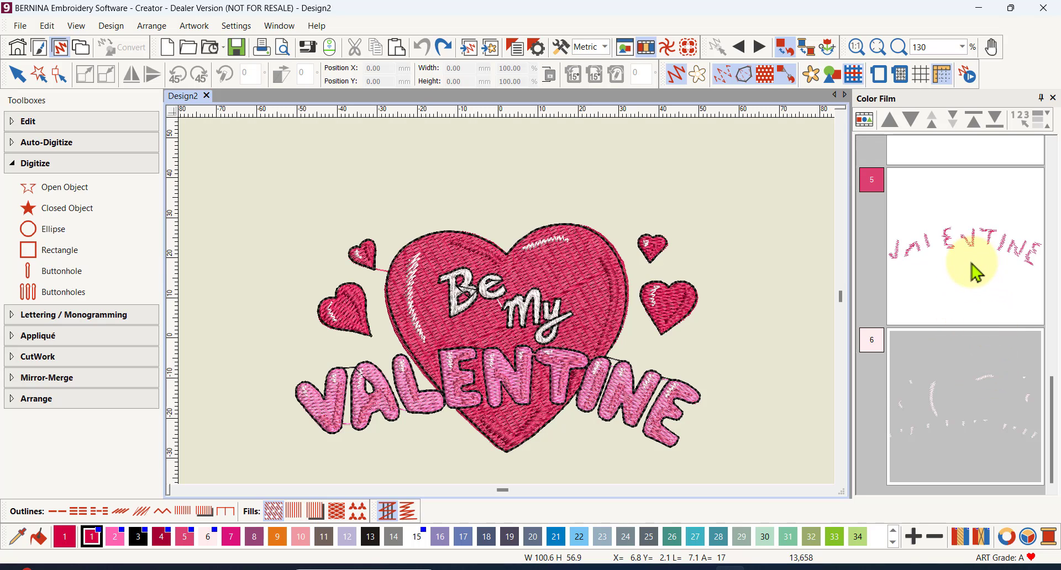
{"action": "scroll", "coordinate": [975, 270], "scroll_direction": "up", "scroll_amount": 5}
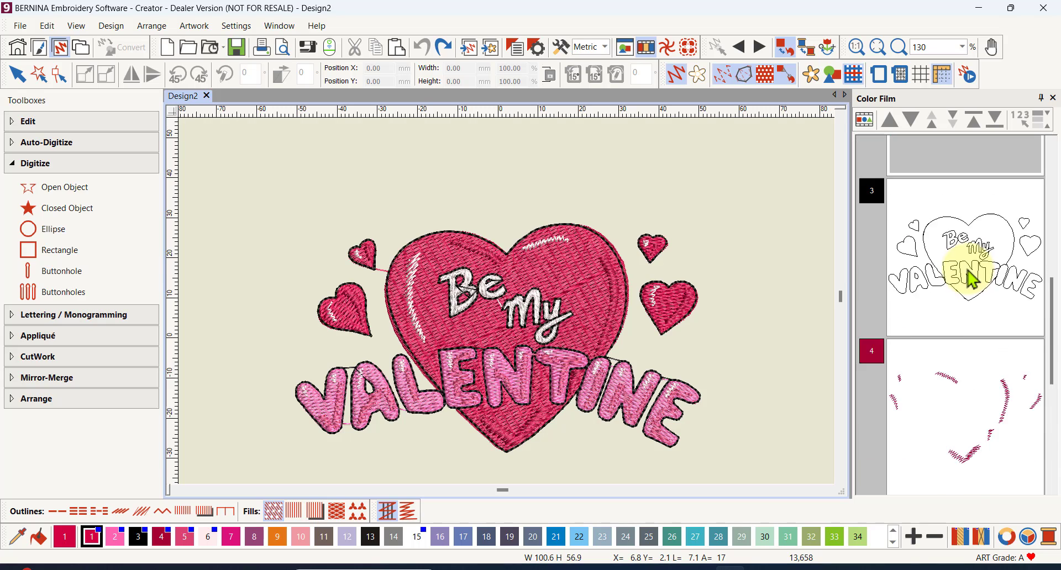
{"action": "scroll", "coordinate": [971, 280], "scroll_direction": "up", "scroll_amount": 6}
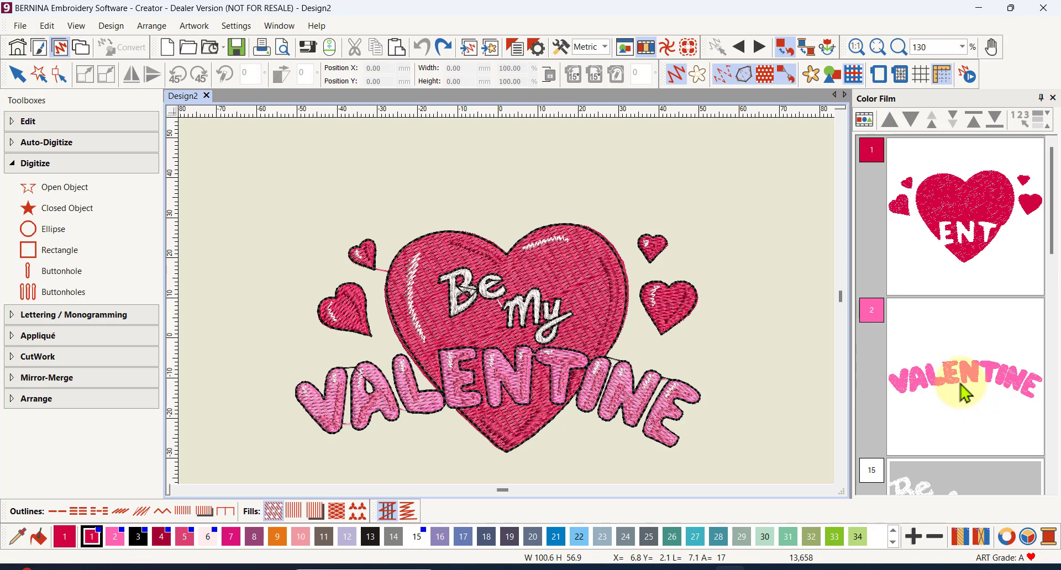
{"action": "scroll", "coordinate": [964, 393], "scroll_direction": "down", "scroll_amount": 3}
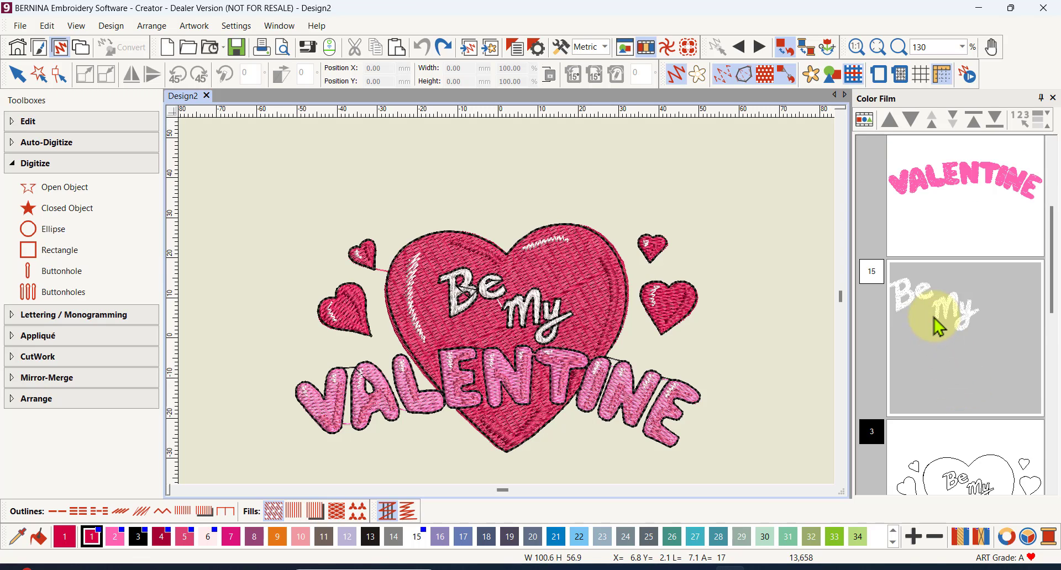
{"action": "scroll", "coordinate": [941, 332], "scroll_direction": "down", "scroll_amount": 1}
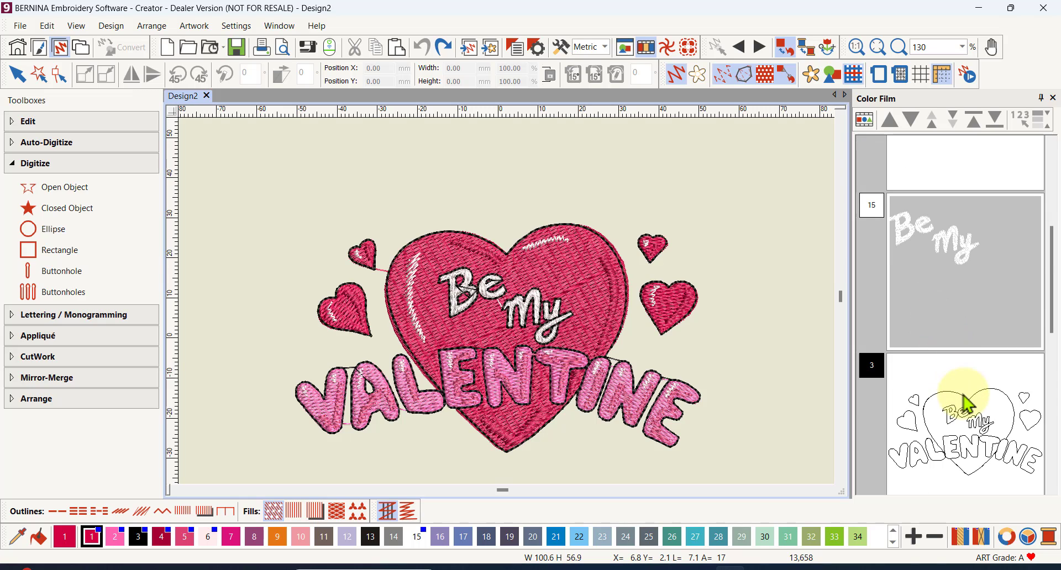
{"action": "scroll", "coordinate": [963, 402], "scroll_direction": "down", "scroll_amount": 3}
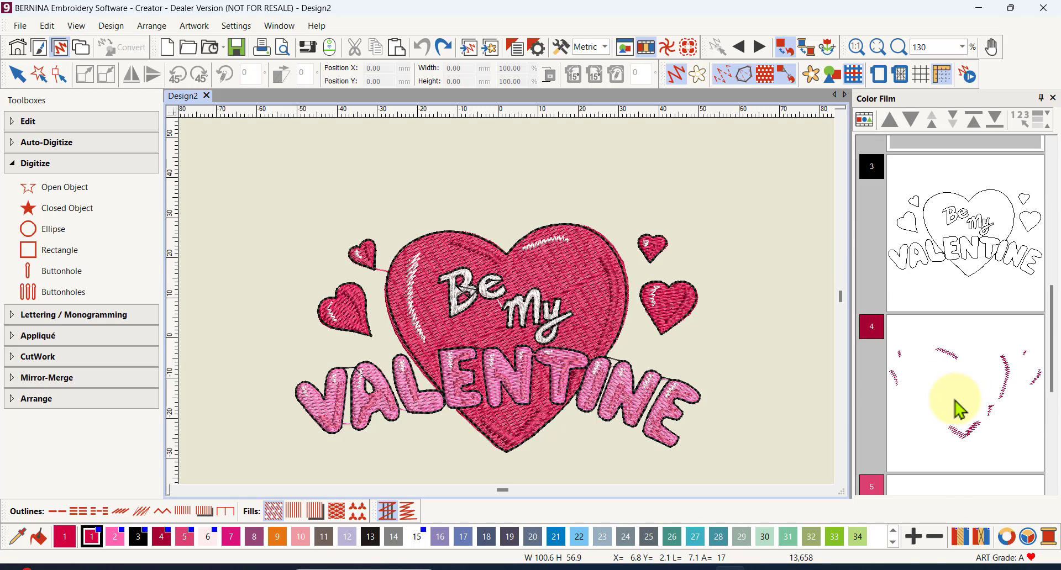
{"action": "scroll", "coordinate": [960, 397], "scroll_direction": "down", "scroll_amount": 2}
{"action": "scroll", "coordinate": [959, 390], "scroll_direction": "down", "scroll_amount": 1}
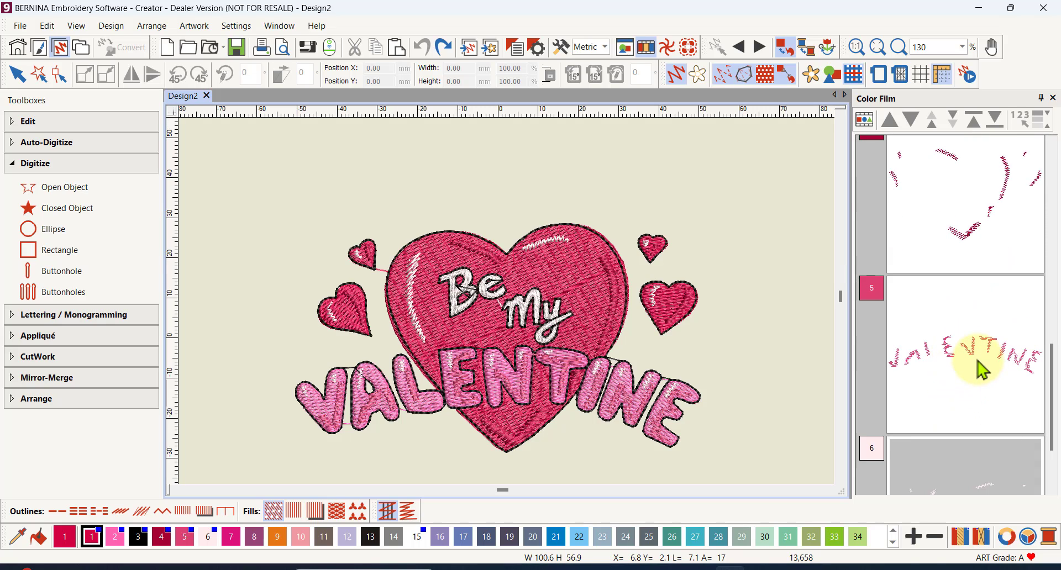
{"action": "scroll", "coordinate": [977, 369], "scroll_direction": "down", "scroll_amount": 2}
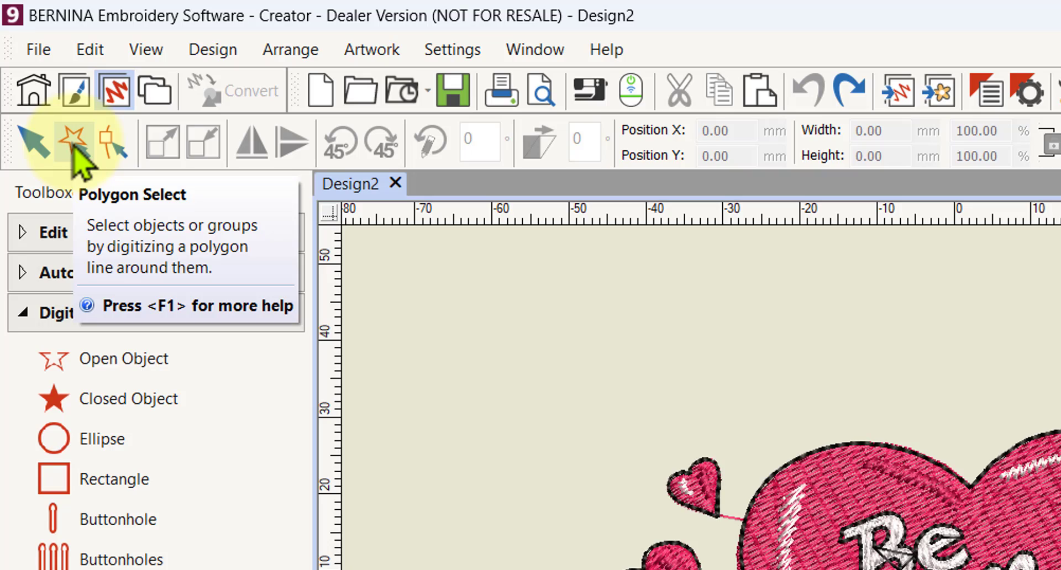
Step: Polygon-select the 14.16 × 13.31 mm small heart right of the big heart
{"action": "left_click", "coordinate": [72, 145]}
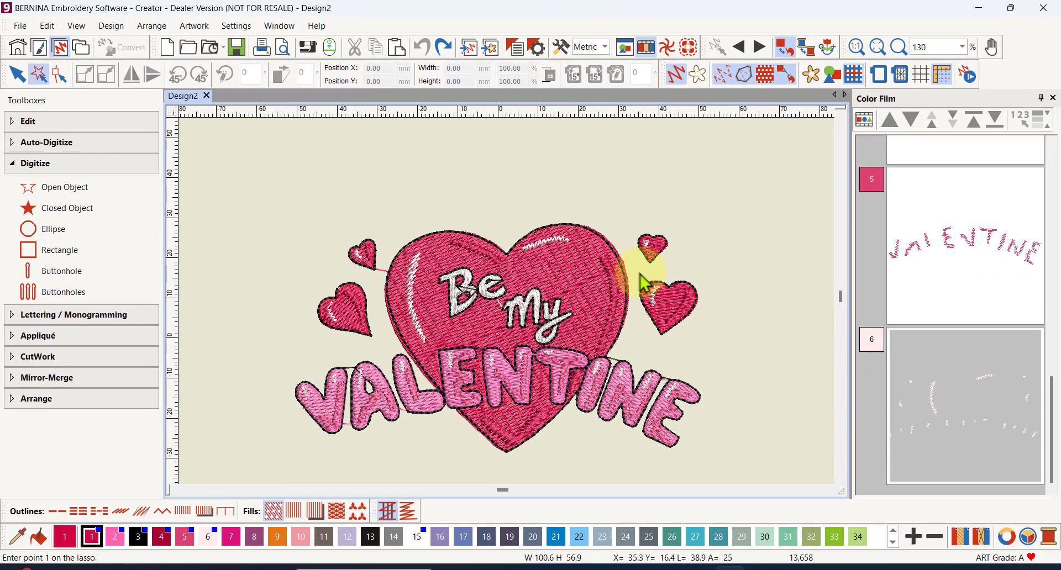
{"action": "left_click", "coordinate": [640, 272]}
{"action": "left_click", "coordinate": [717, 268]}
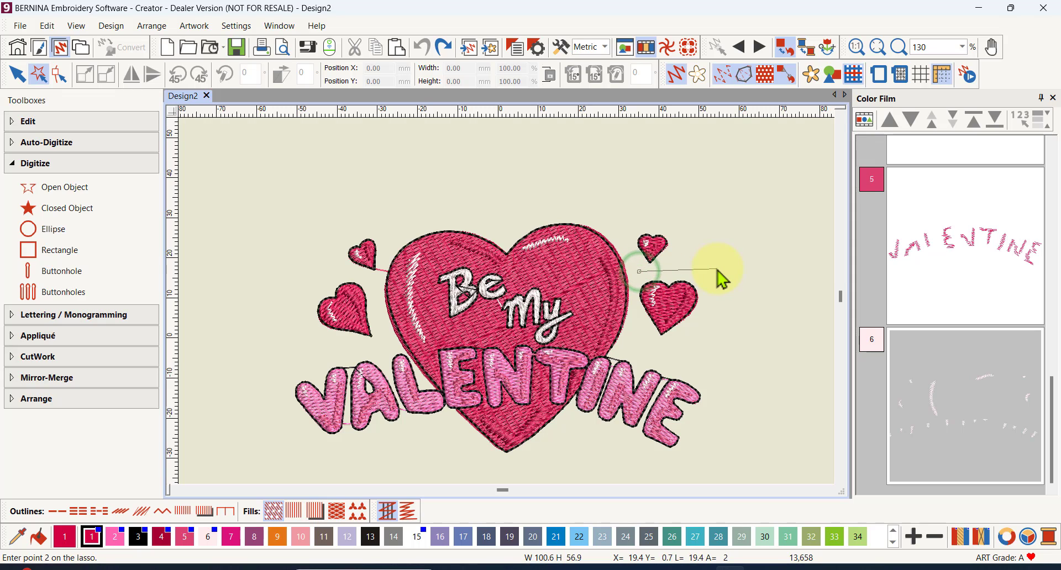
{"action": "left_click", "coordinate": [705, 340]}
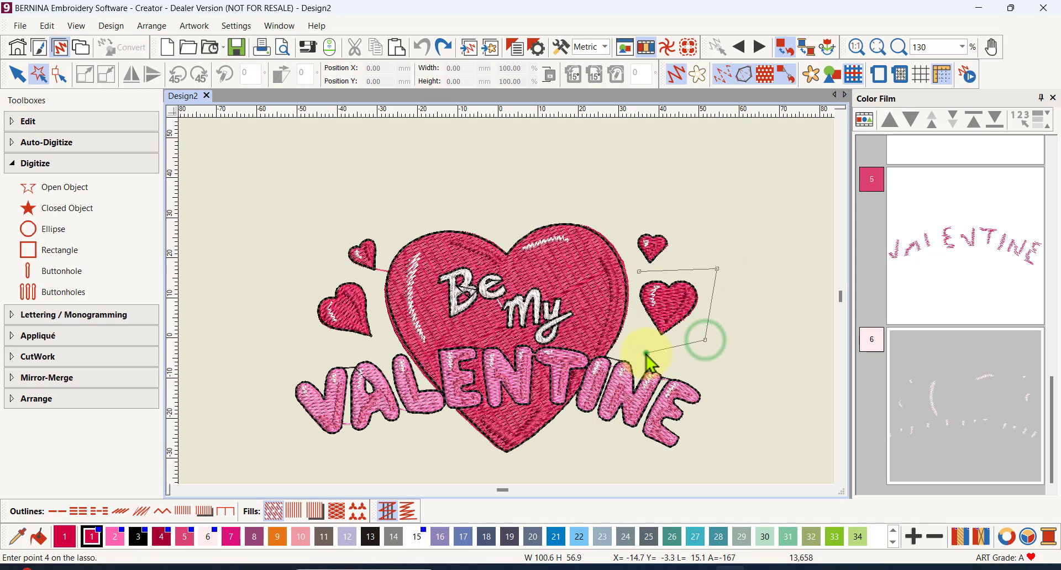
{"action": "left_click", "coordinate": [645, 353]}
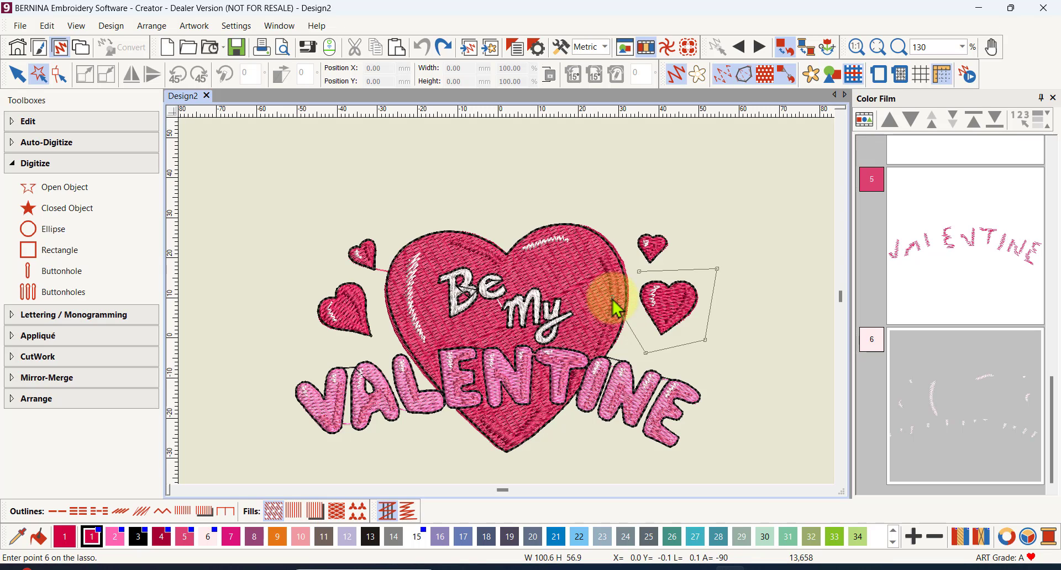
{"action": "key", "text": "Return"}
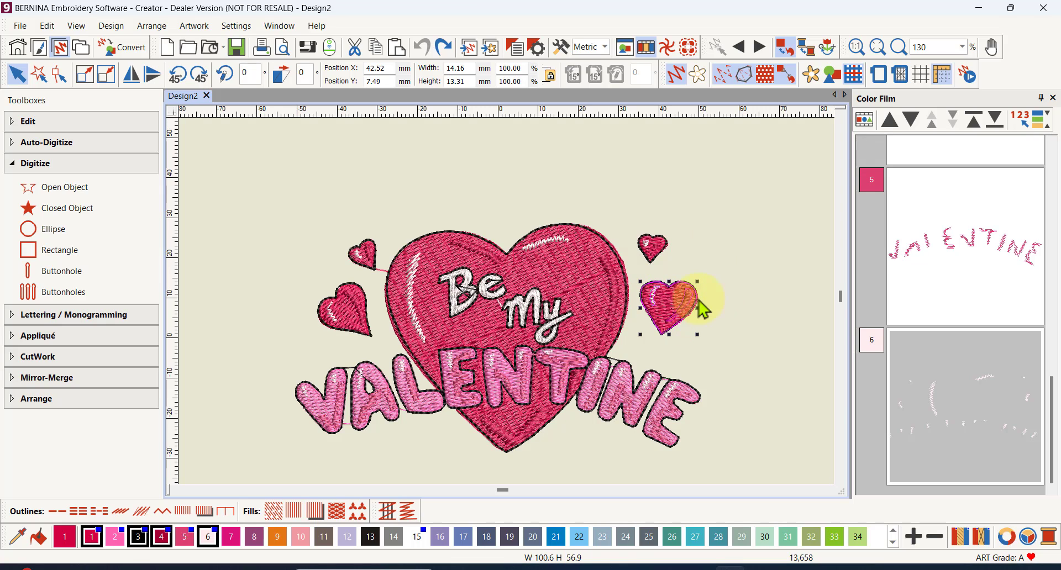
Step: Zoom in to 204% on the small heart and turn off Artistic View
{"action": "scroll", "coordinate": [683, 319], "scroll_direction": "up", "scroll_amount": 2}
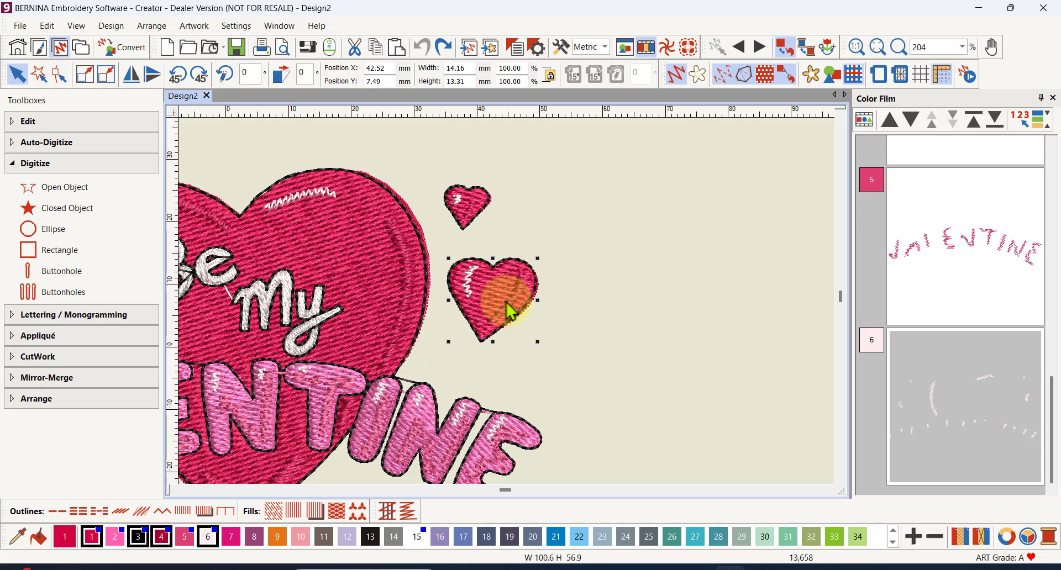
{"action": "left_click", "coordinate": [677, 79]}
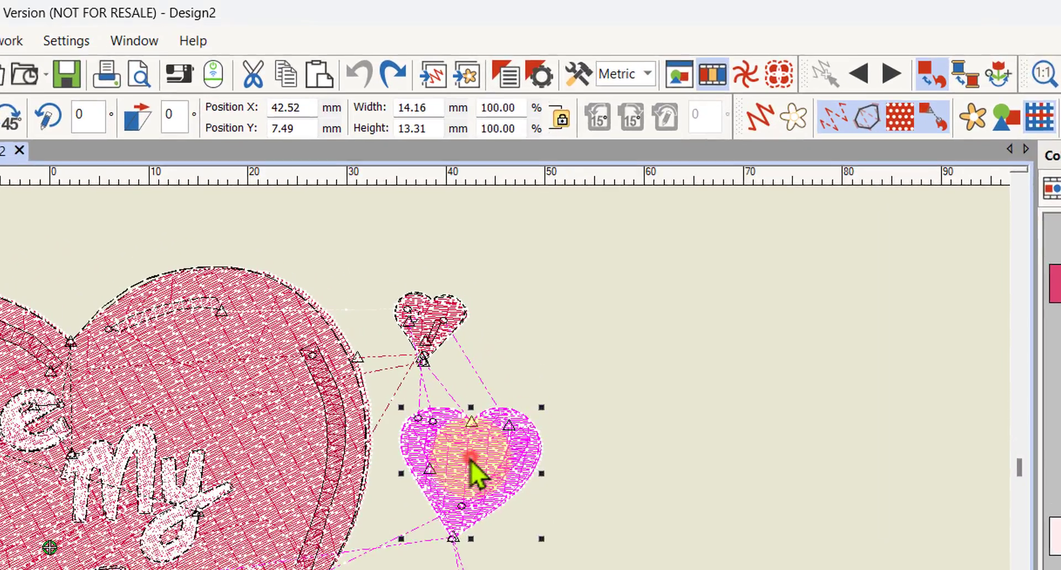
Step: Duplicate the selected small heart in place using the right-click Duplicate command
{"action": "right_click", "coordinate": [492, 290]}
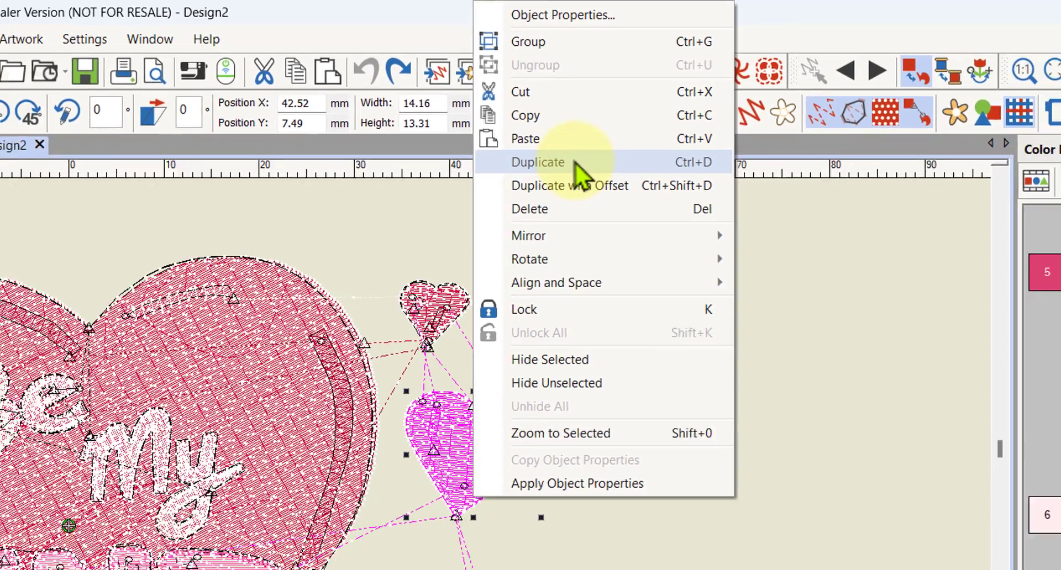
{"action": "left_click", "coordinate": [580, 185]}
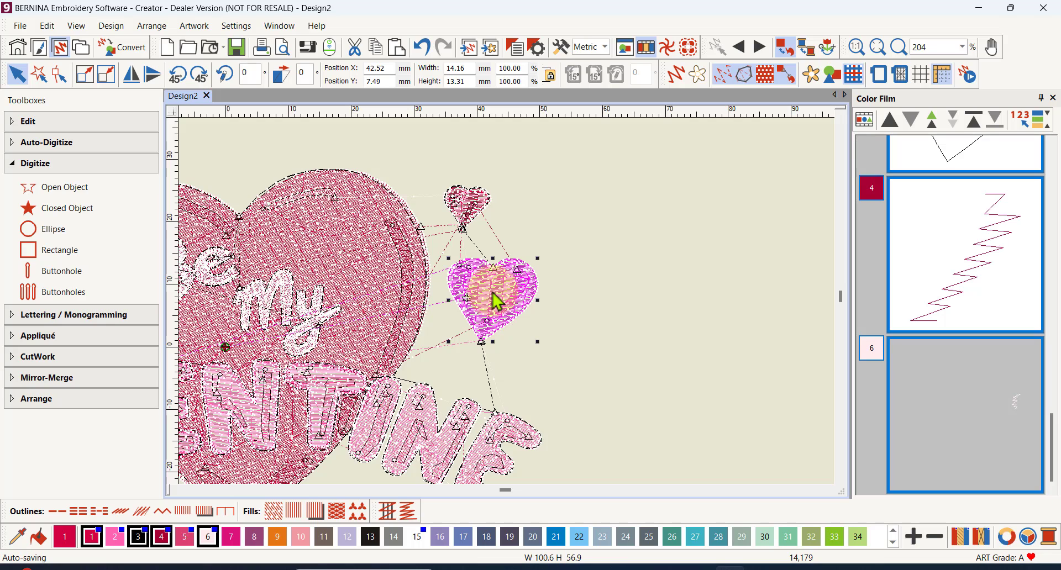
{"action": "left_click_drag", "start_coordinate": [500, 303], "coordinate": [666, 304]}
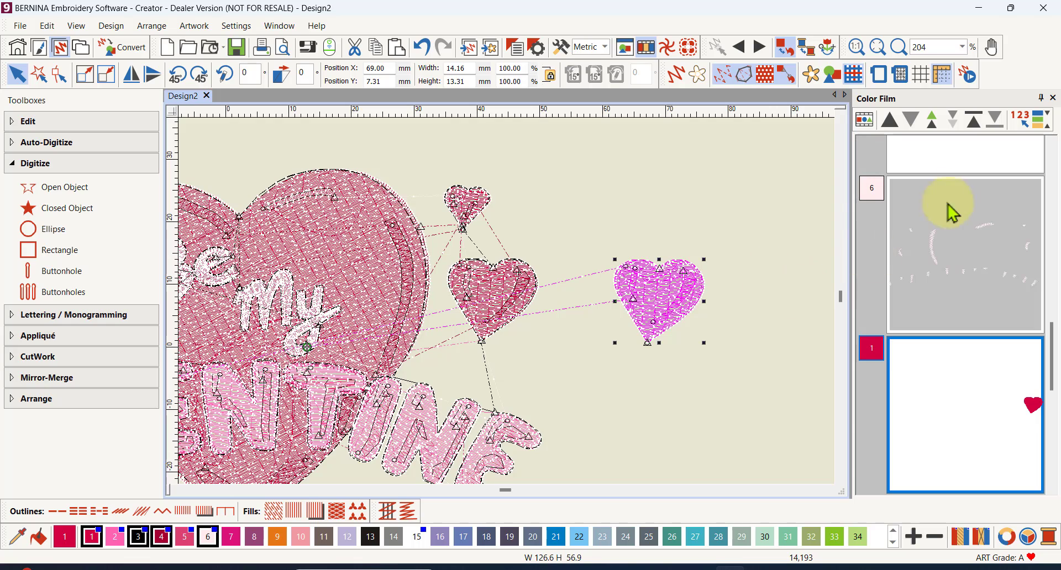
{"action": "scroll", "coordinate": [979, 243], "scroll_direction": "up", "scroll_amount": 5}
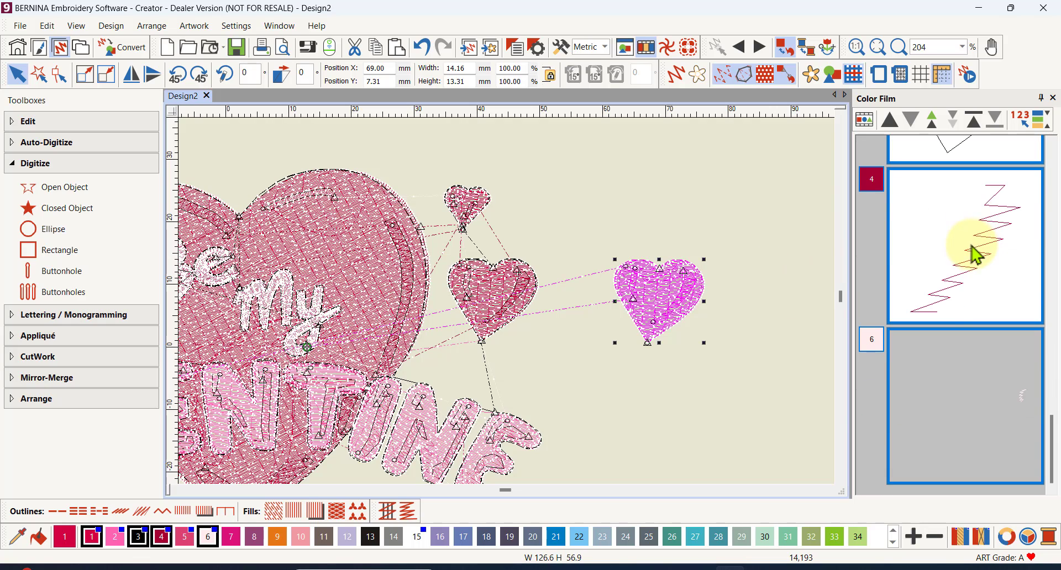
{"action": "scroll", "coordinate": [990, 449], "scroll_direction": "up", "scroll_amount": 3}
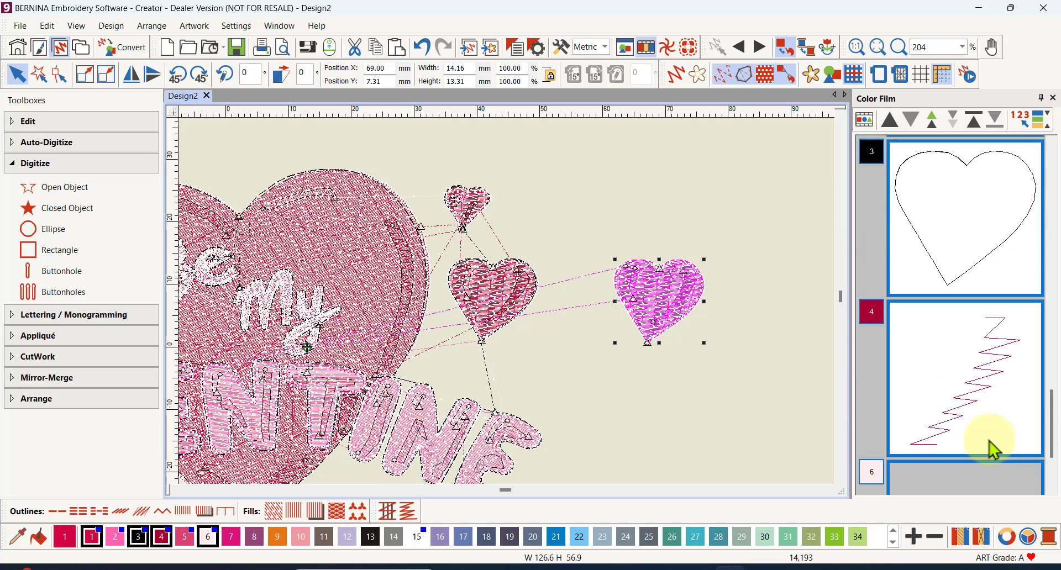
{"action": "scroll", "coordinate": [991, 449], "scroll_direction": "up", "scroll_amount": 2}
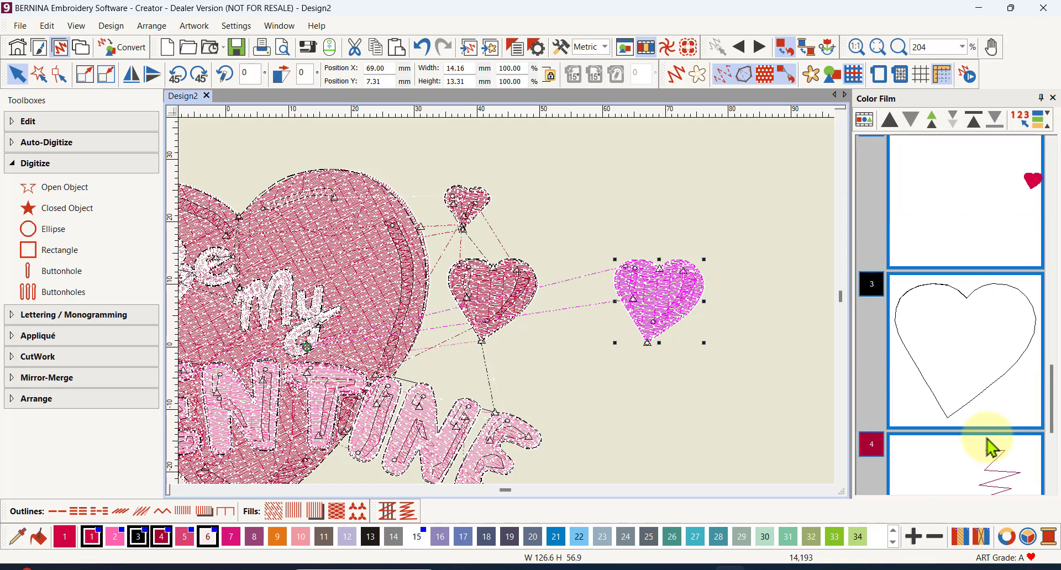
{"action": "scroll", "coordinate": [997, 210], "scroll_direction": "up", "scroll_amount": 2}
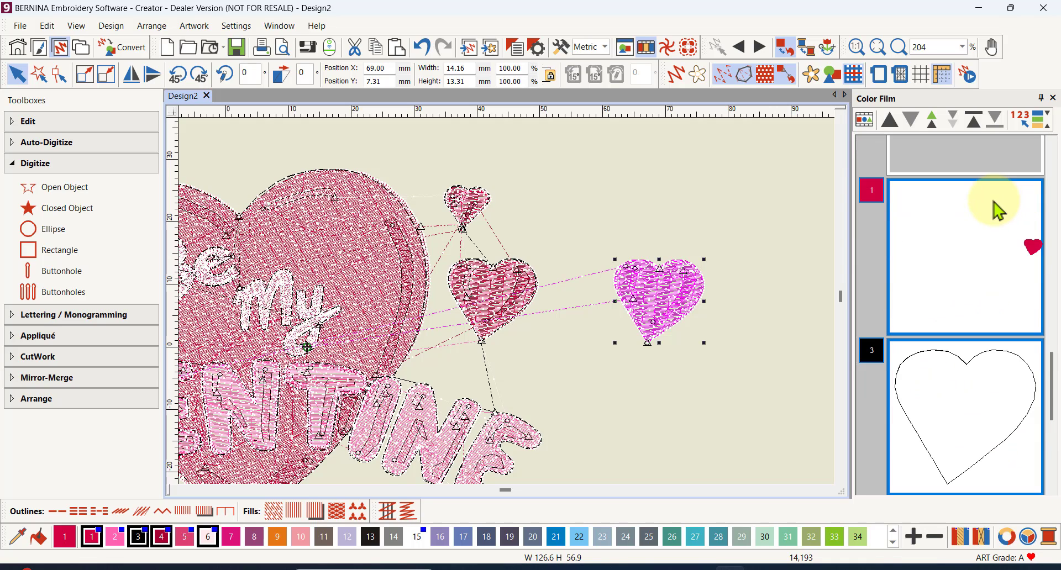
{"action": "scroll", "coordinate": [988, 231], "scroll_direction": "up", "scroll_amount": 2}
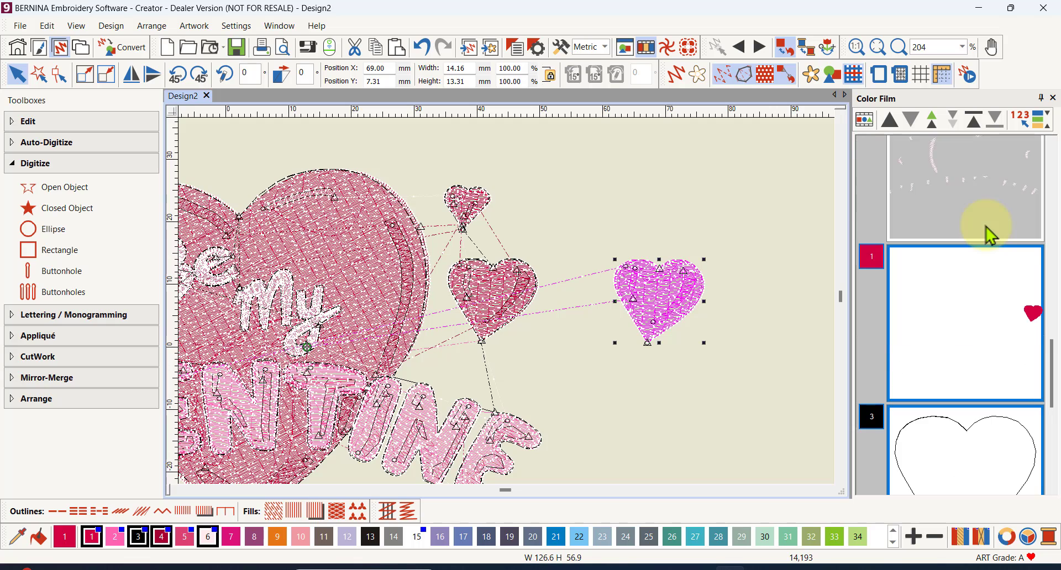
{"action": "scroll", "coordinate": [945, 202], "scroll_direction": "up", "scroll_amount": 2}
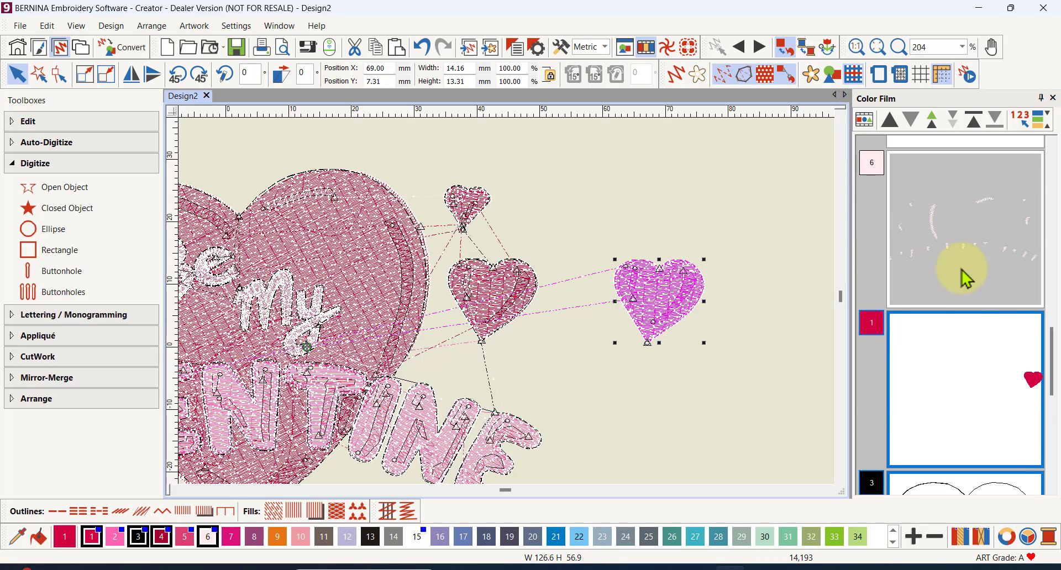
{"action": "scroll", "coordinate": [958, 373], "scroll_direction": "down", "scroll_amount": 4}
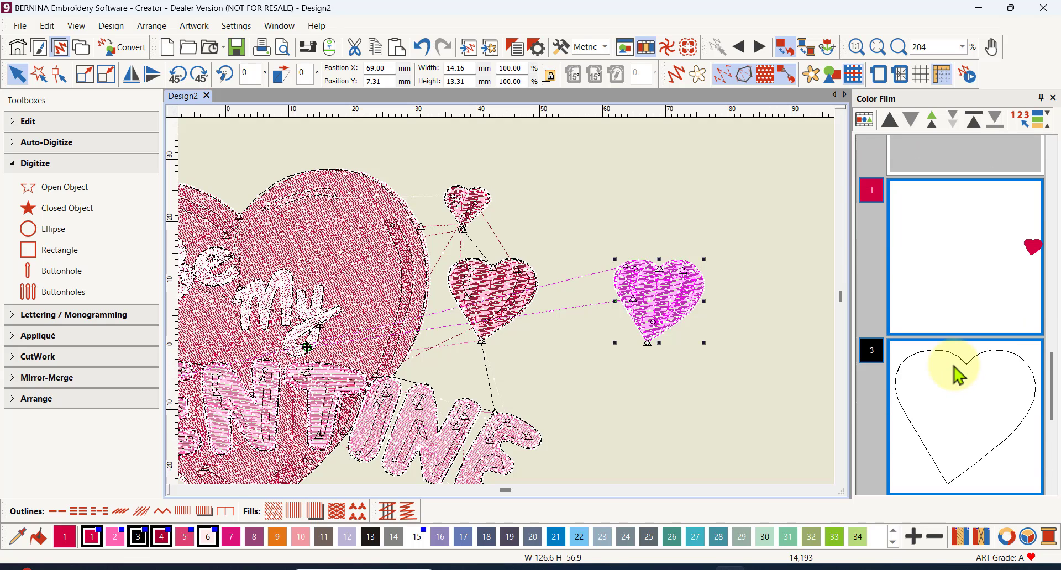
{"action": "scroll", "coordinate": [958, 376], "scroll_direction": "down", "scroll_amount": 10}
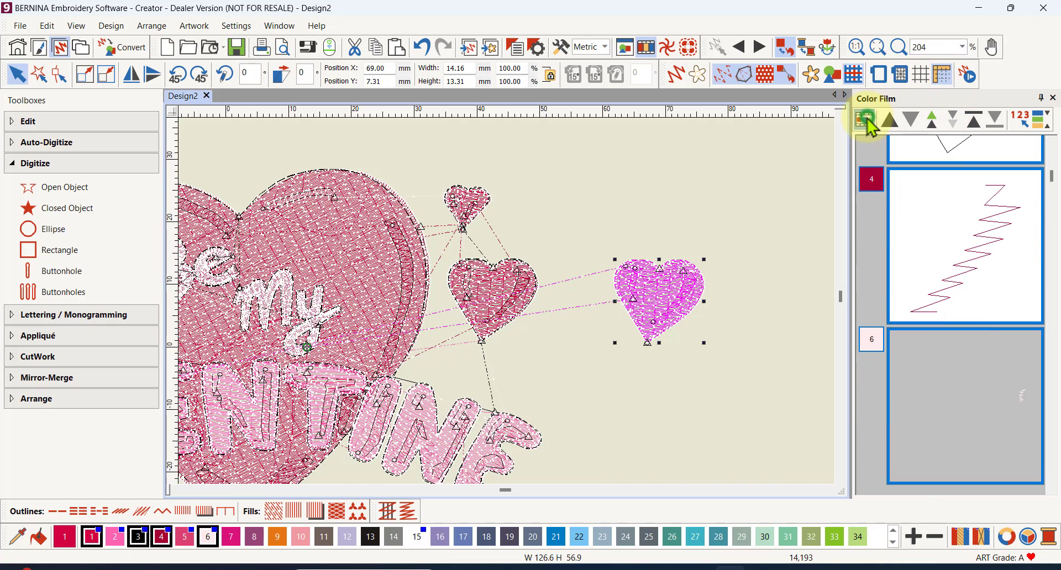
{"action": "left_click", "coordinate": [867, 120]}
{"action": "scroll", "coordinate": [970, 297], "scroll_direction": "down", "scroll_amount": 6}
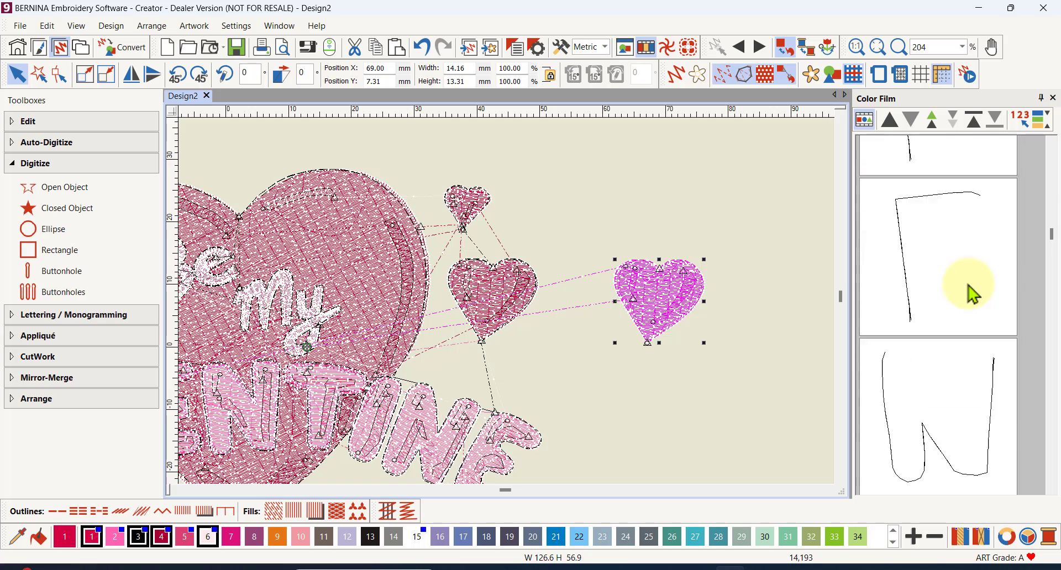
{"action": "scroll", "coordinate": [972, 294], "scroll_direction": "down", "scroll_amount": 8}
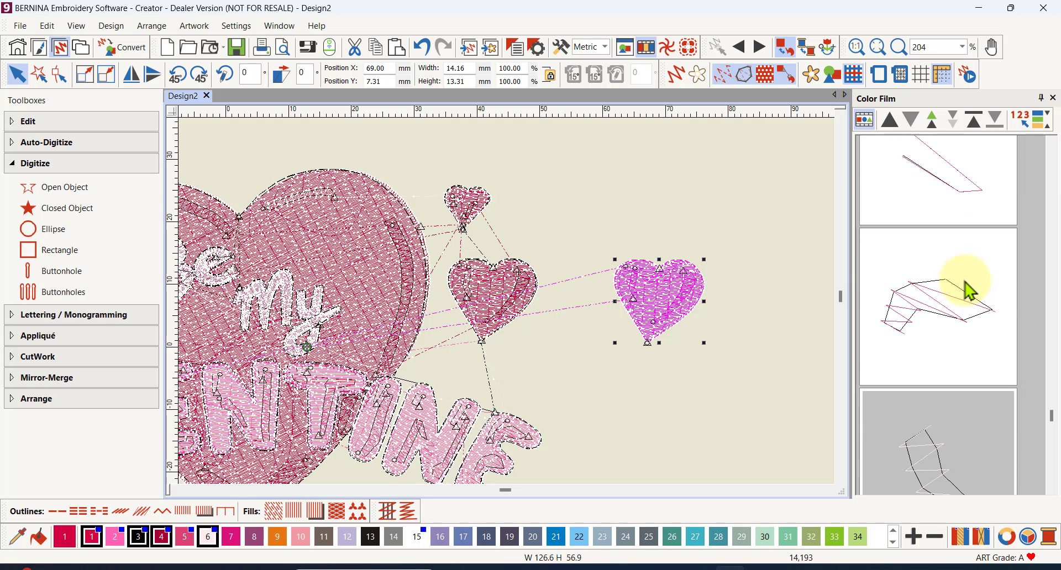
{"action": "scroll", "coordinate": [970, 291], "scroll_direction": "down", "scroll_amount": 4}
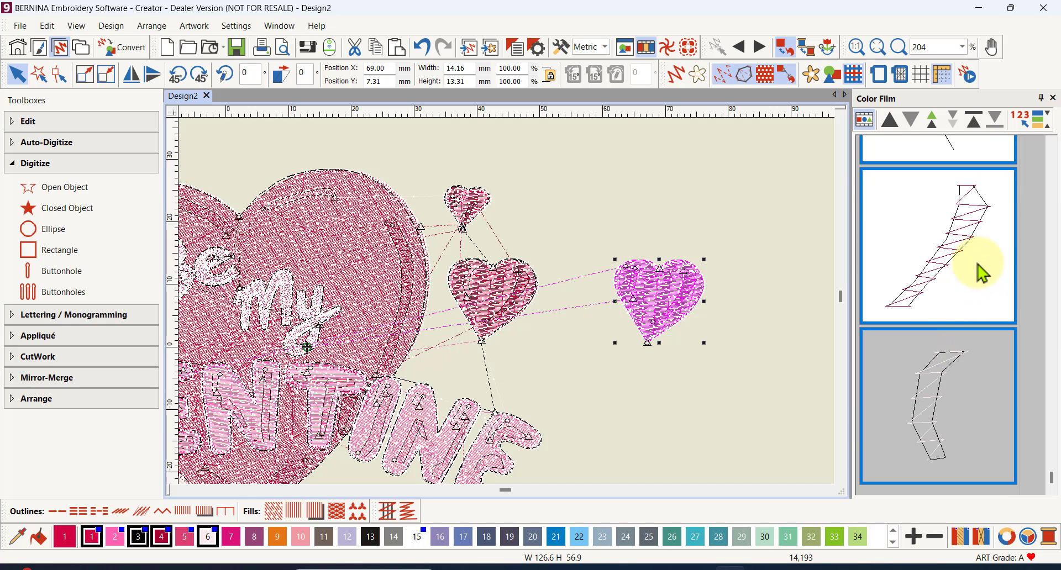
{"action": "scroll", "coordinate": [982, 272], "scroll_direction": "up", "scroll_amount": 3}
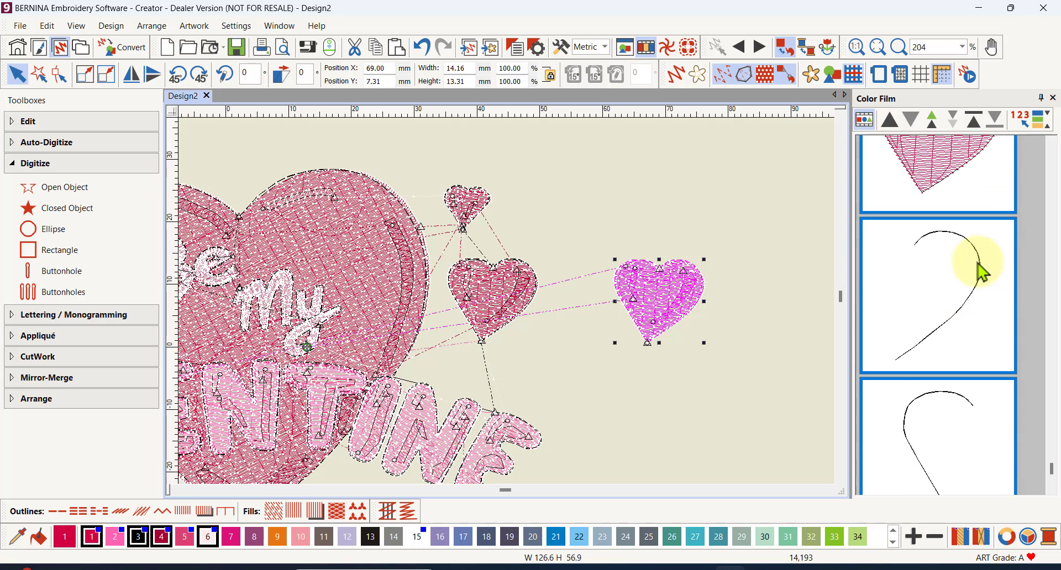
{"action": "scroll", "coordinate": [978, 270], "scroll_direction": "up", "scroll_amount": 3}
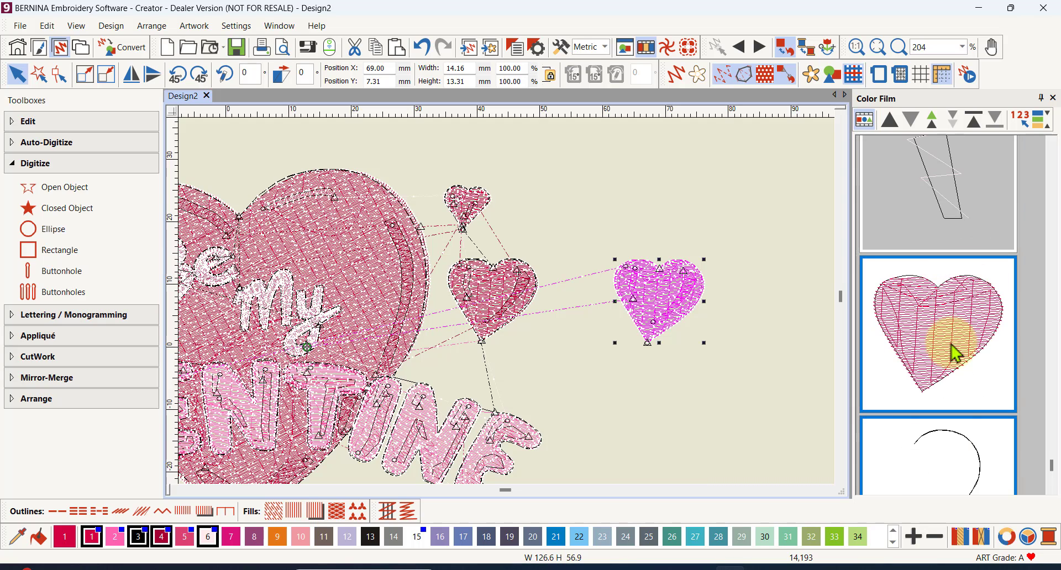
{"action": "scroll", "coordinate": [956, 353], "scroll_direction": "down", "scroll_amount": 5}
{"action": "scroll", "coordinate": [940, 371], "scroll_direction": "down", "scroll_amount": 3}
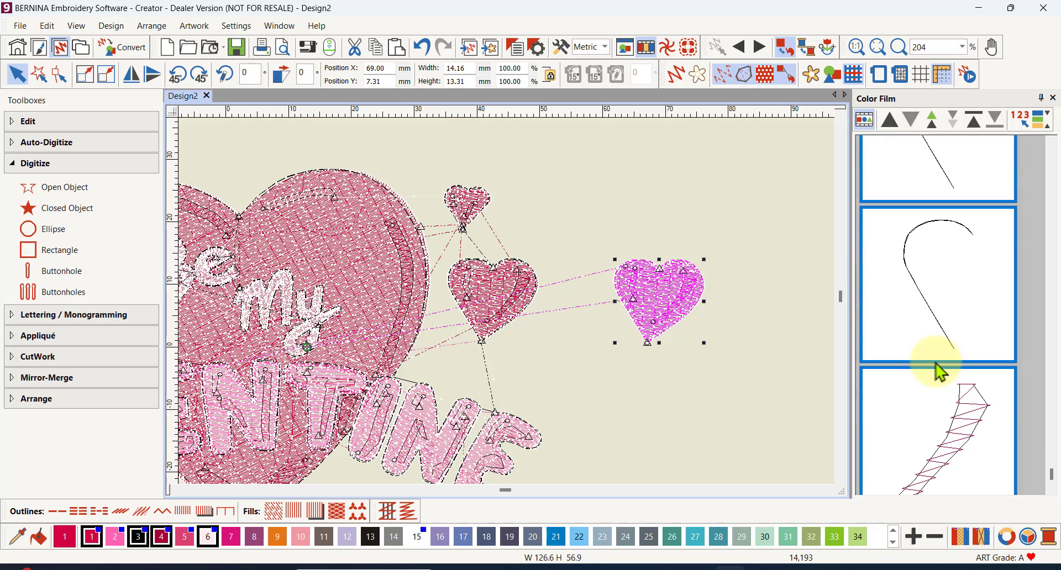
{"action": "scroll", "coordinate": [940, 386], "scroll_direction": "down", "scroll_amount": 1}
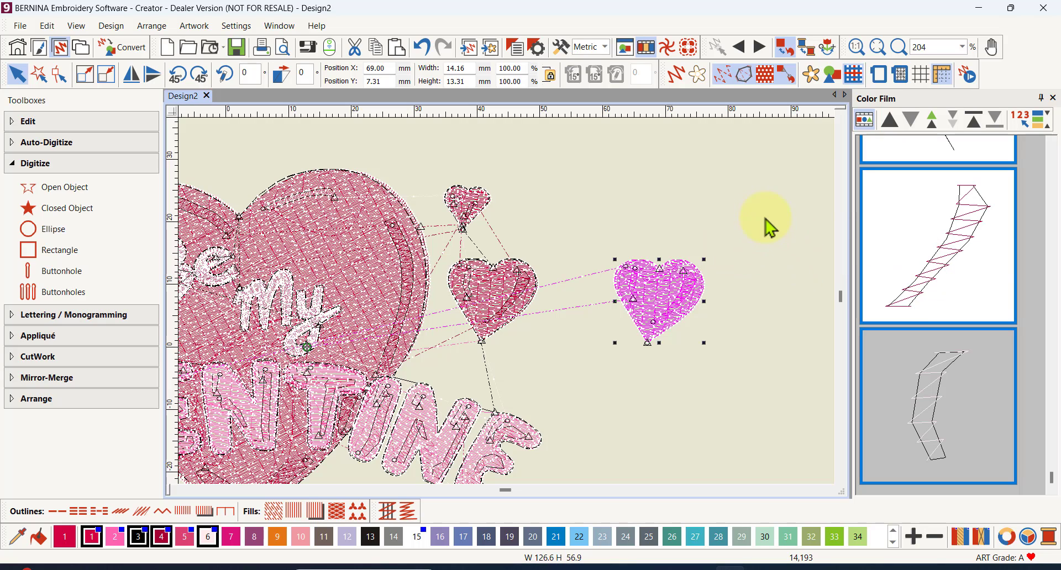
{"action": "scroll", "coordinate": [985, 302], "scroll_direction": "up", "scroll_amount": 4}
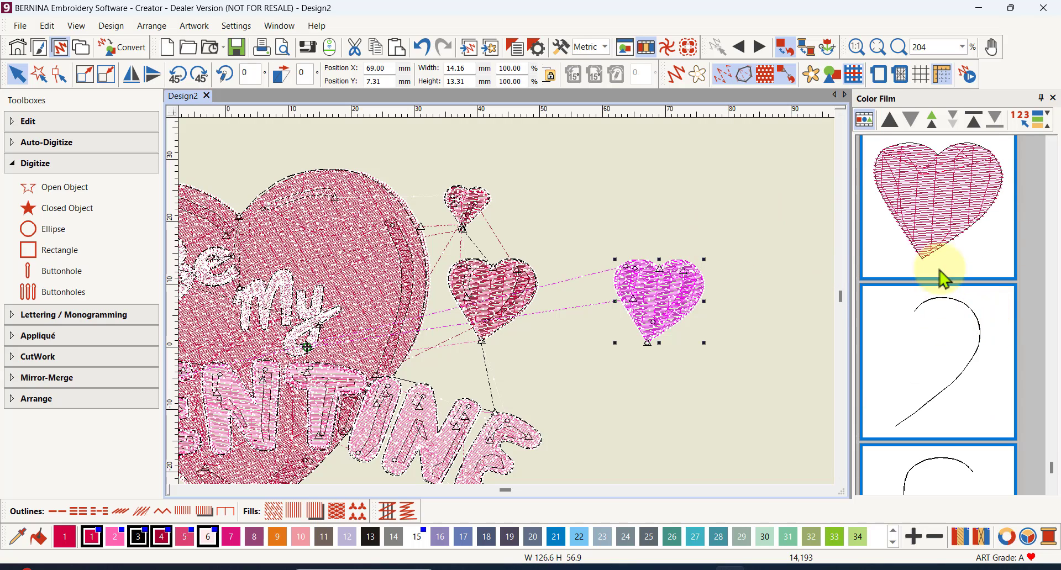
{"action": "scroll", "coordinate": [939, 265], "scroll_direction": "up", "scroll_amount": 1}
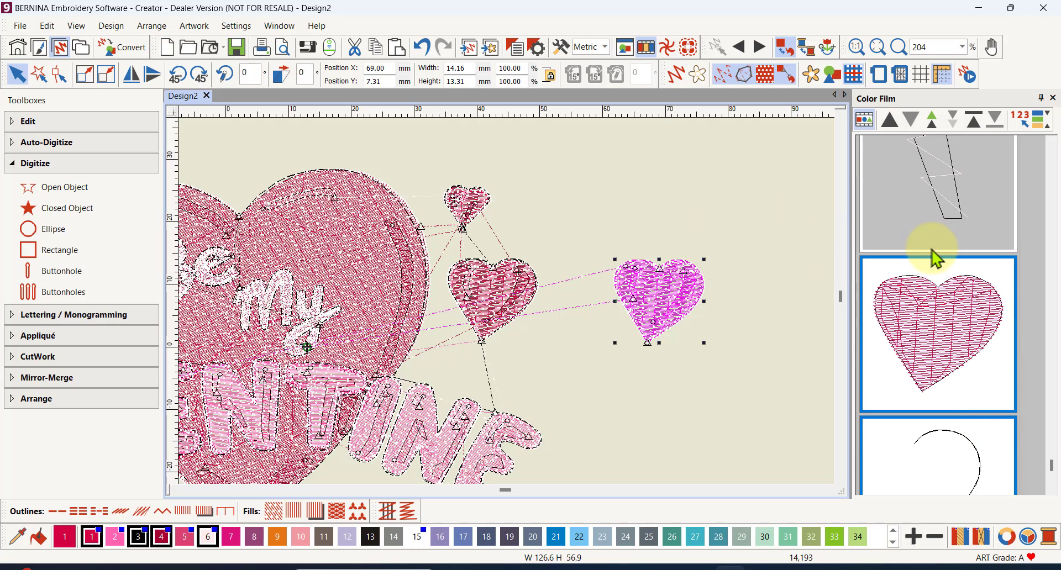
{"action": "left_click", "coordinate": [864, 119]}
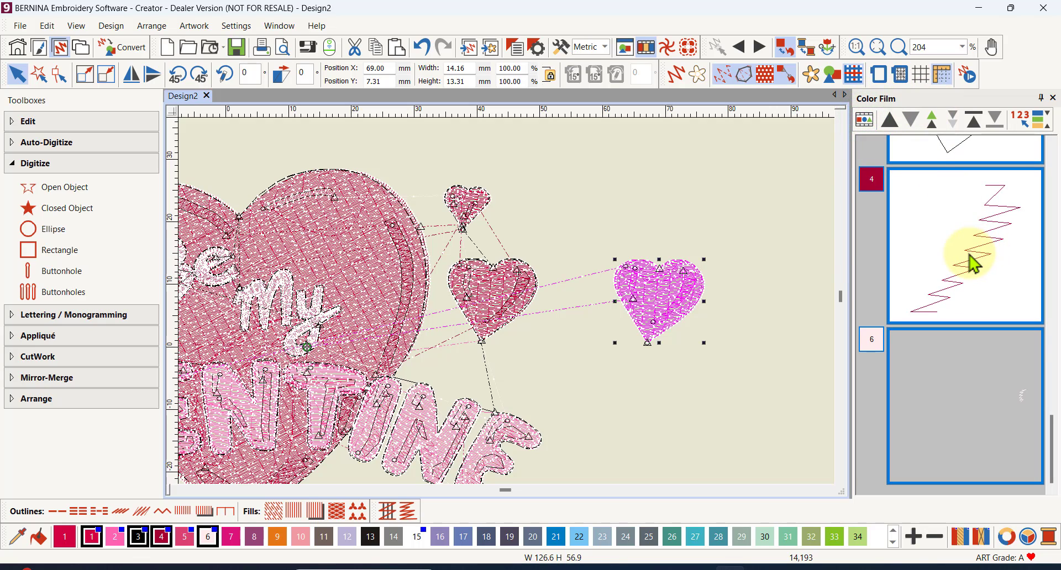
{"action": "scroll", "coordinate": [969, 264], "scroll_direction": "up", "scroll_amount": 3}
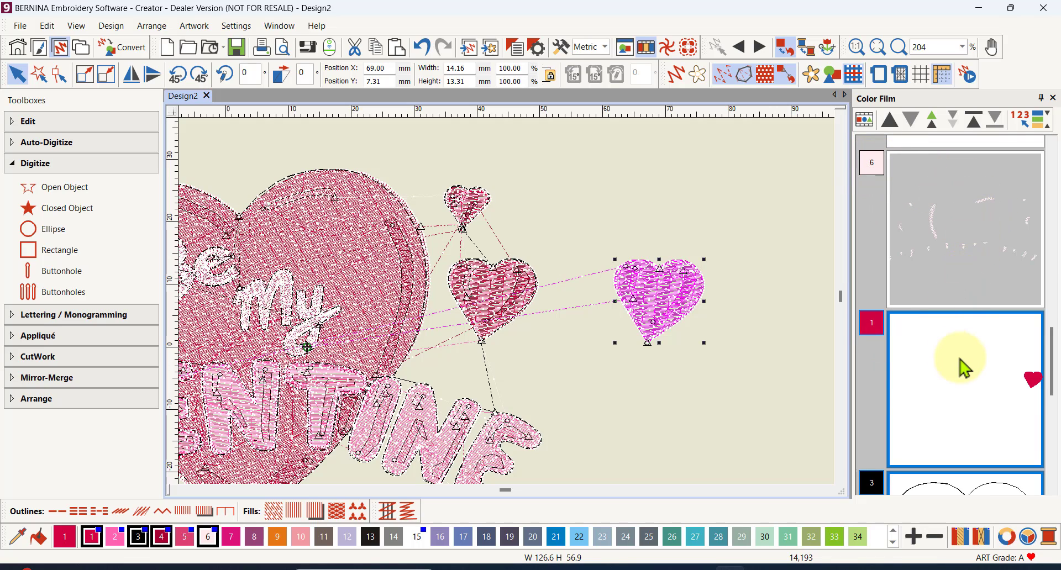
{"action": "scroll", "coordinate": [959, 373], "scroll_direction": "down", "scroll_amount": 5}
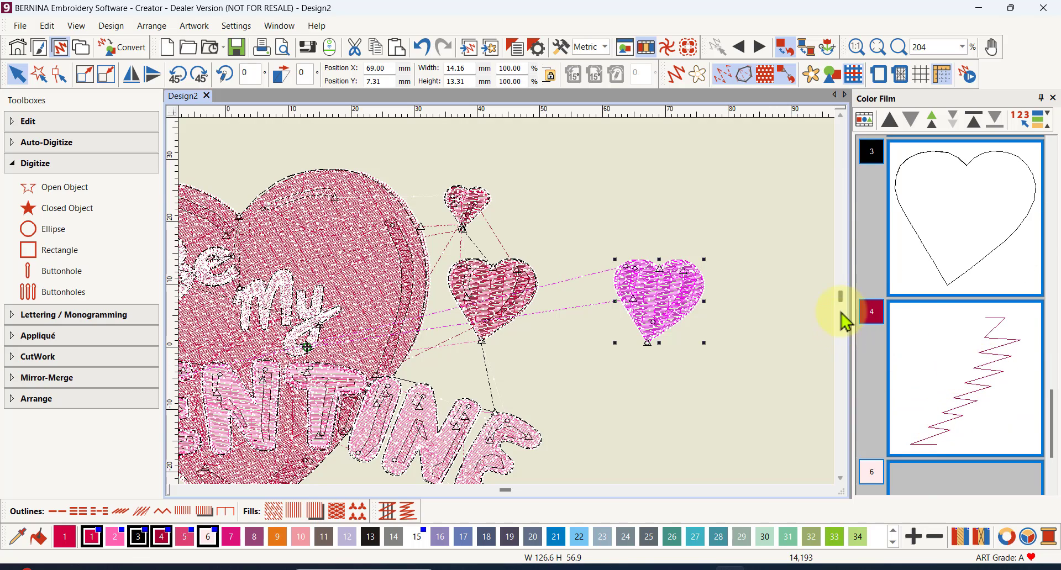
{"action": "scroll", "coordinate": [945, 350], "scroll_direction": "down", "scroll_amount": 2}
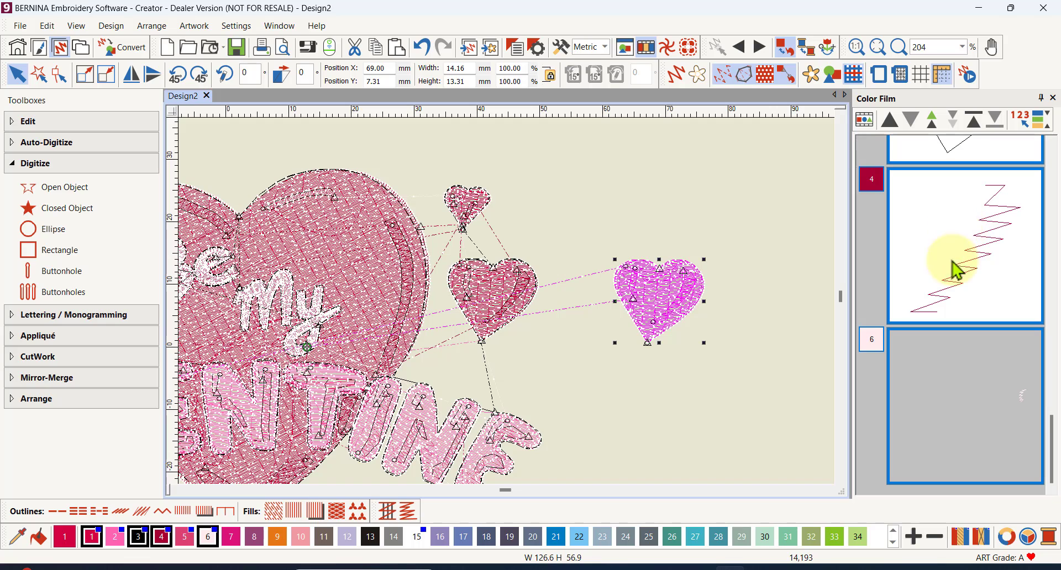
{"action": "scroll", "coordinate": [948, 242], "scroll_direction": "up", "scroll_amount": 5}
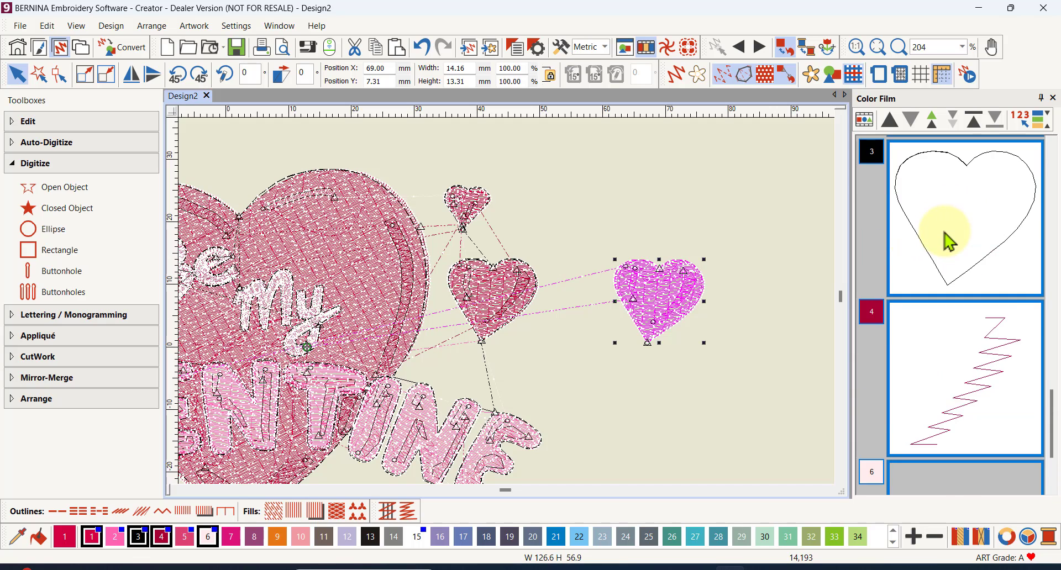
{"action": "scroll", "coordinate": [961, 248], "scroll_direction": "up", "scroll_amount": 2}
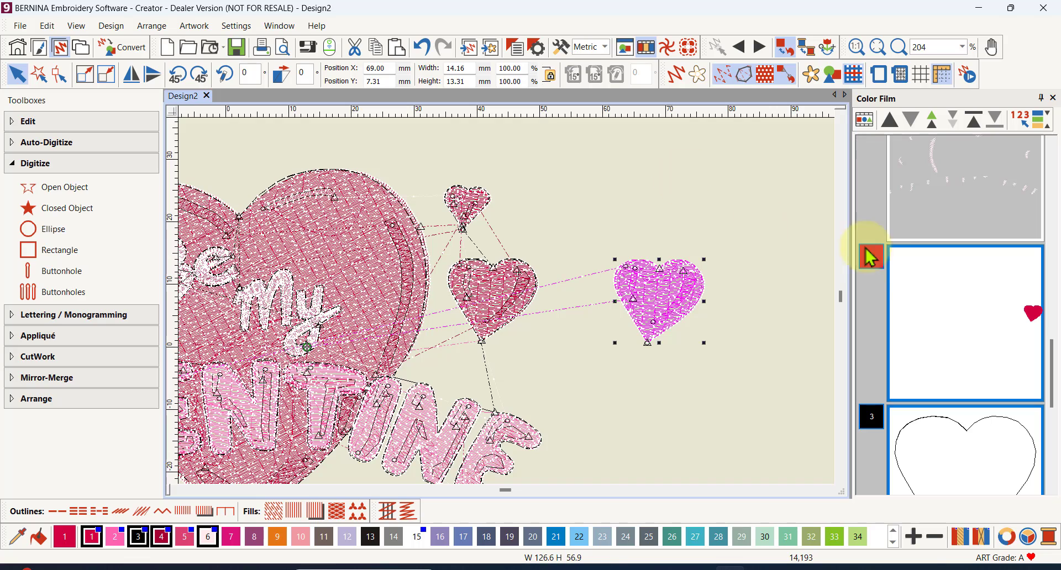
Step: Undo the copy's move and duplication, then lasso-select the middle heart
{"action": "left_click", "coordinate": [421, 48]}
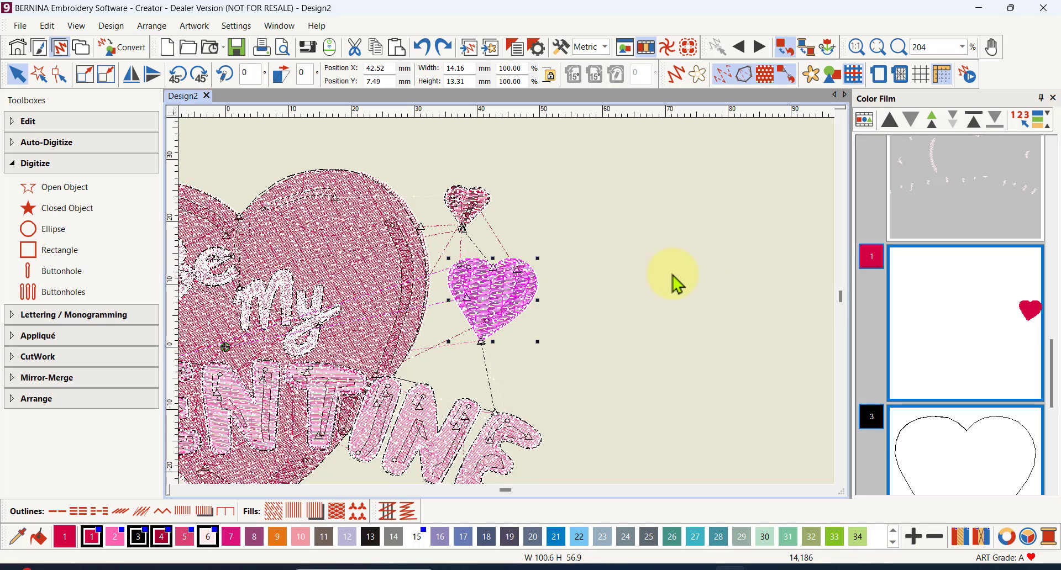
{"action": "left_click", "coordinate": [420, 49]}
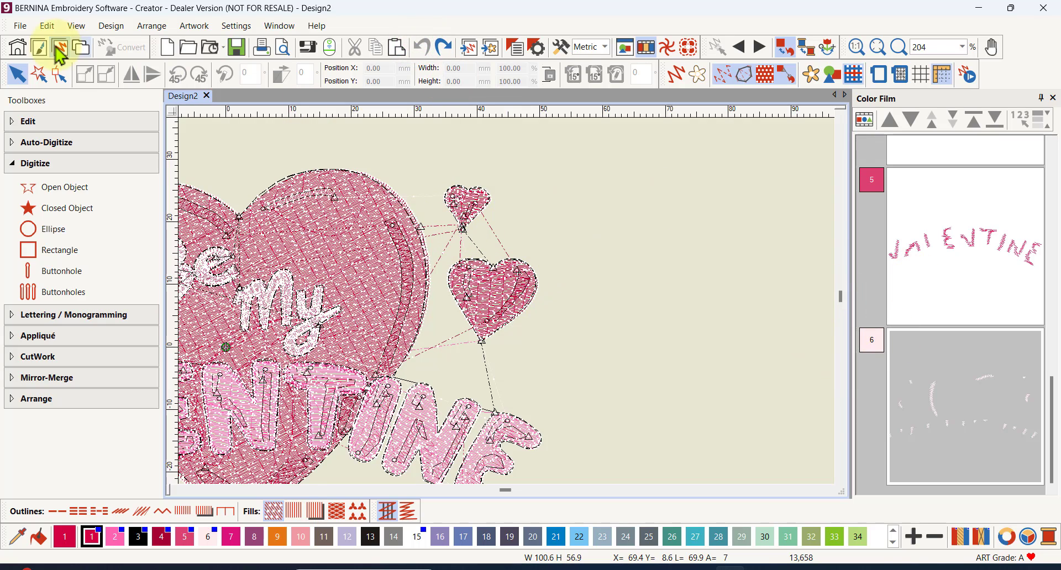
{"action": "left_click", "coordinate": [38, 73]}
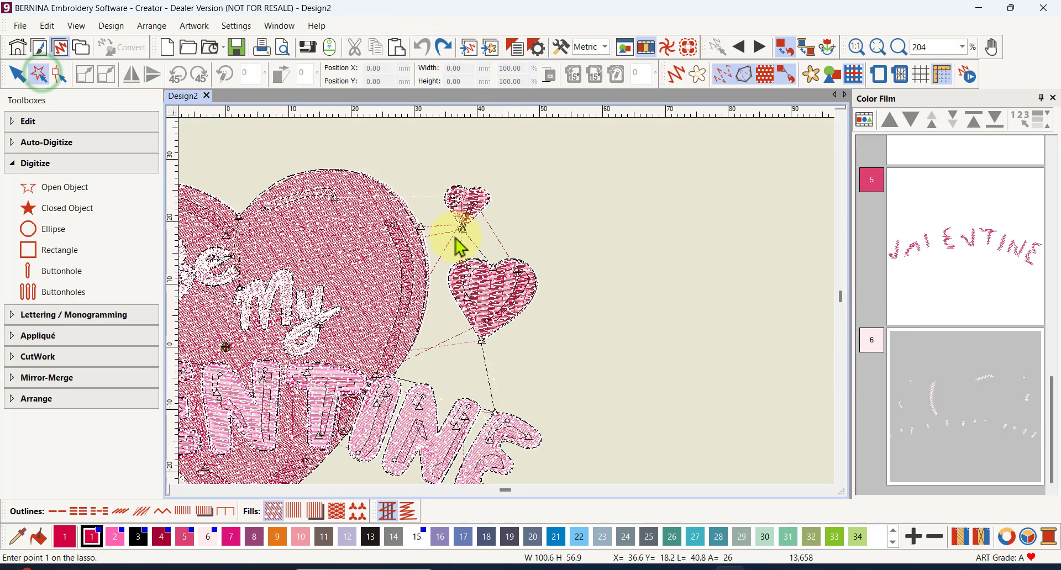
{"action": "left_click", "coordinate": [442, 250]}
{"action": "left_click", "coordinate": [560, 246]}
{"action": "left_click", "coordinate": [540, 337]}
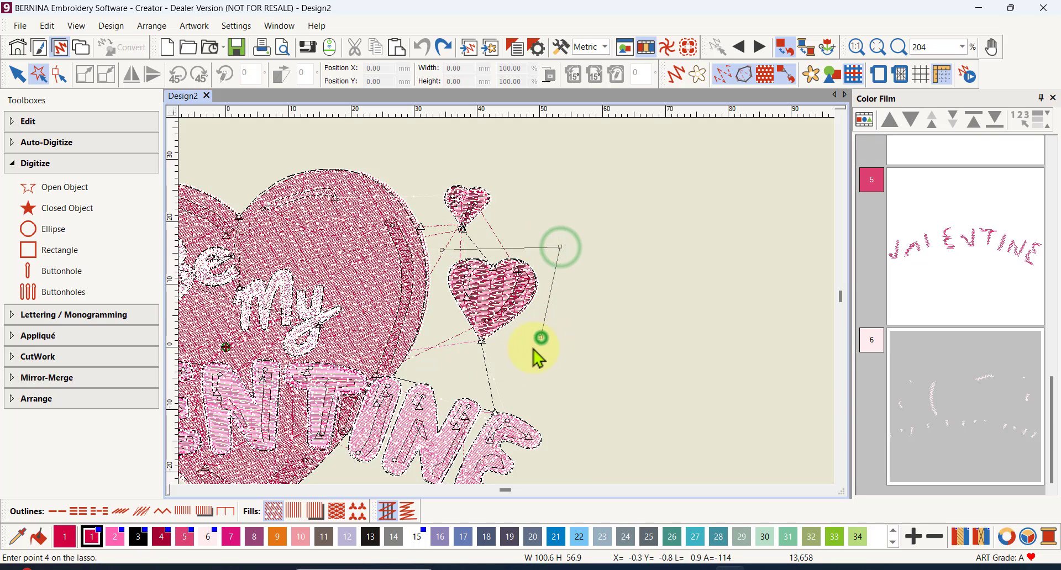
{"action": "left_click", "coordinate": [458, 378]}
{"action": "left_click", "coordinate": [435, 310]}
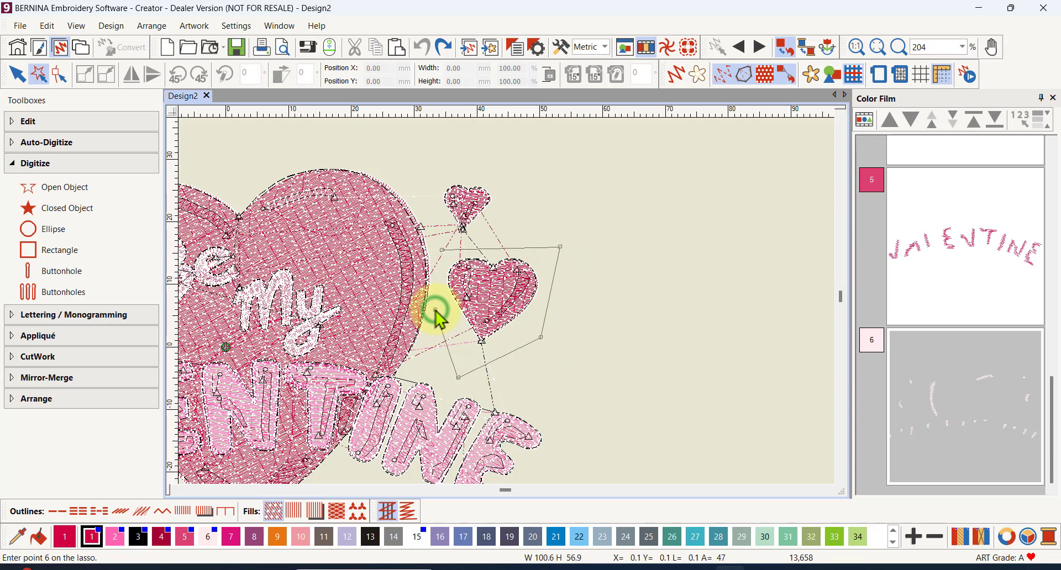
{"action": "key", "text": "Return"}
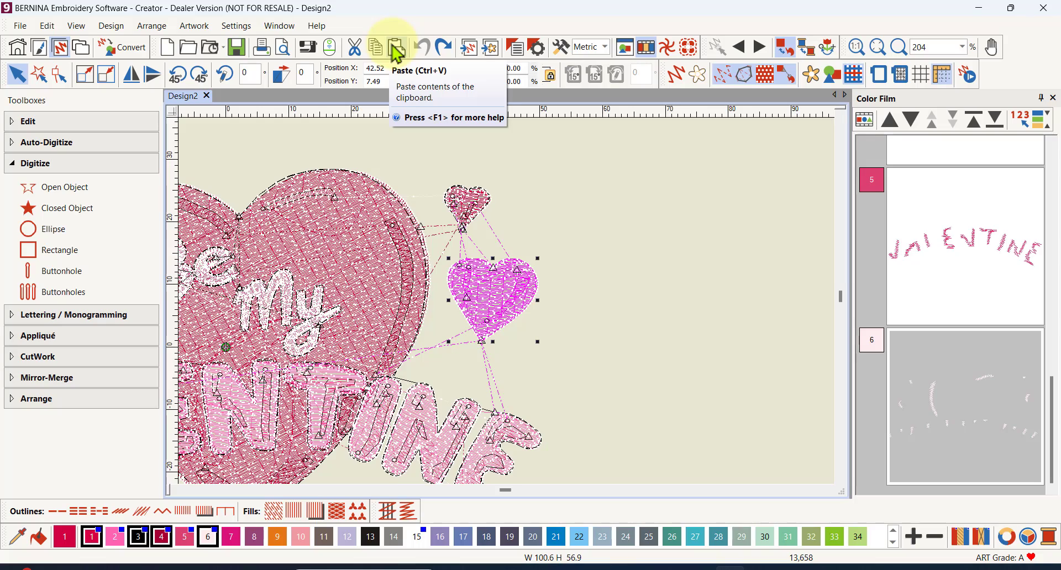
{"action": "right_click", "coordinate": [502, 299]}
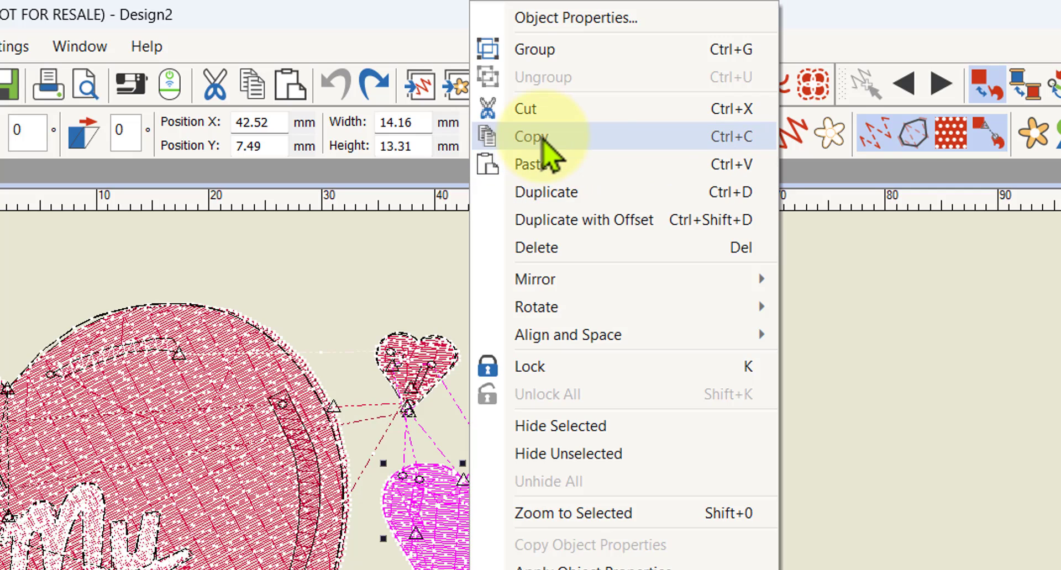
{"action": "left_click", "coordinate": [544, 138]}
{"action": "key", "text": "ctrl+v"}
{"action": "right_click", "coordinate": [471, 534]}
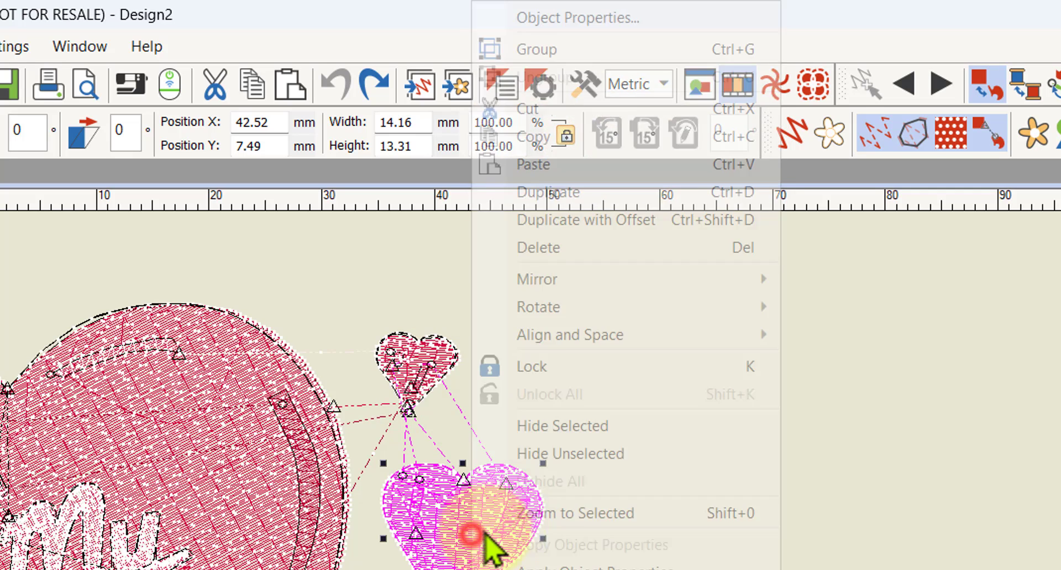
{"action": "left_click", "coordinate": [549, 166]}
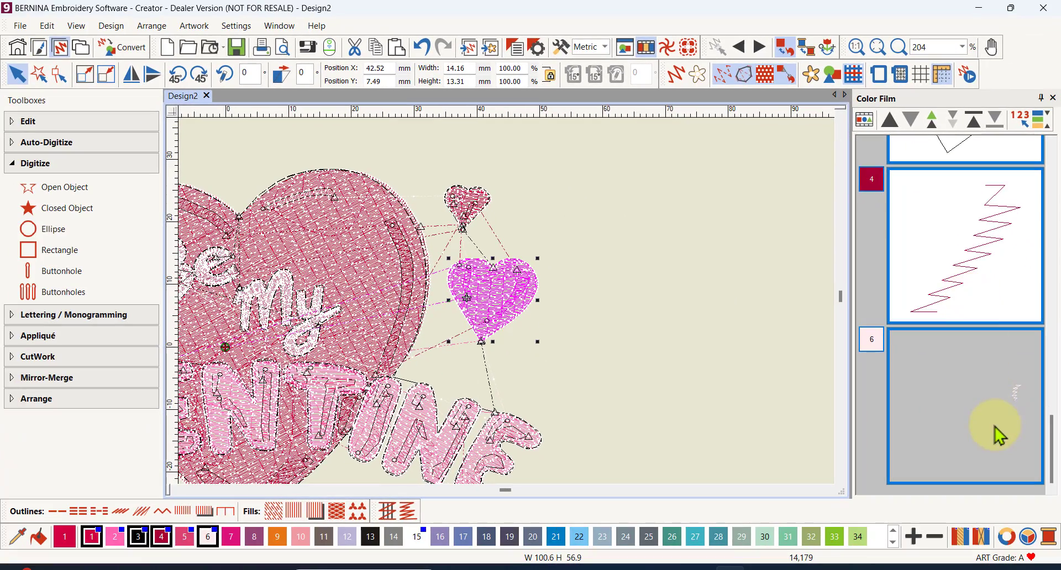
{"action": "scroll", "coordinate": [998, 433], "scroll_direction": "up", "scroll_amount": 5}
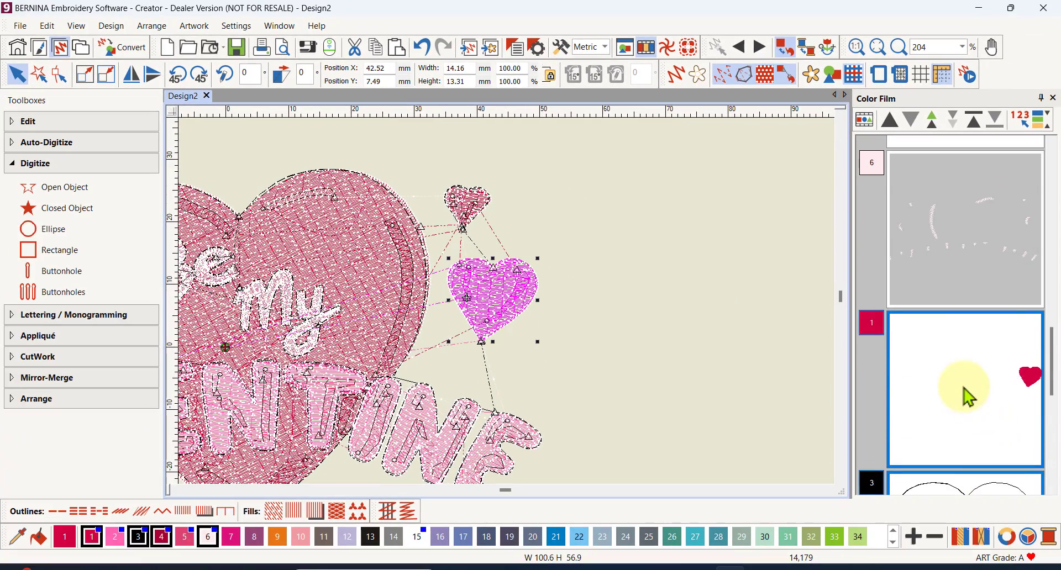
{"action": "scroll", "coordinate": [970, 393], "scroll_direction": "down", "scroll_amount": 2}
{"action": "scroll", "coordinate": [964, 394], "scroll_direction": "down", "scroll_amount": 3}
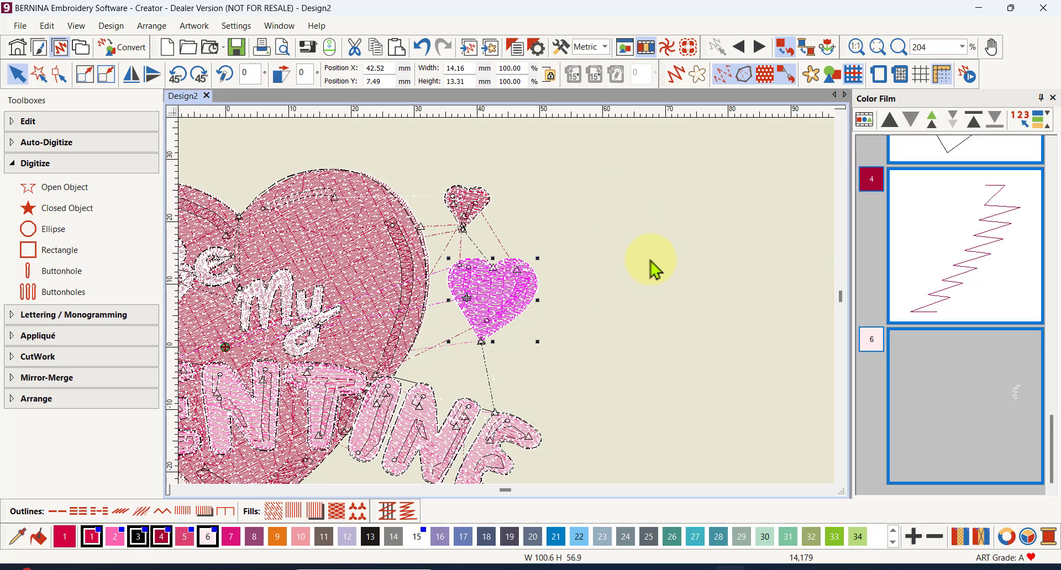
{"action": "left_click", "coordinate": [421, 51]}
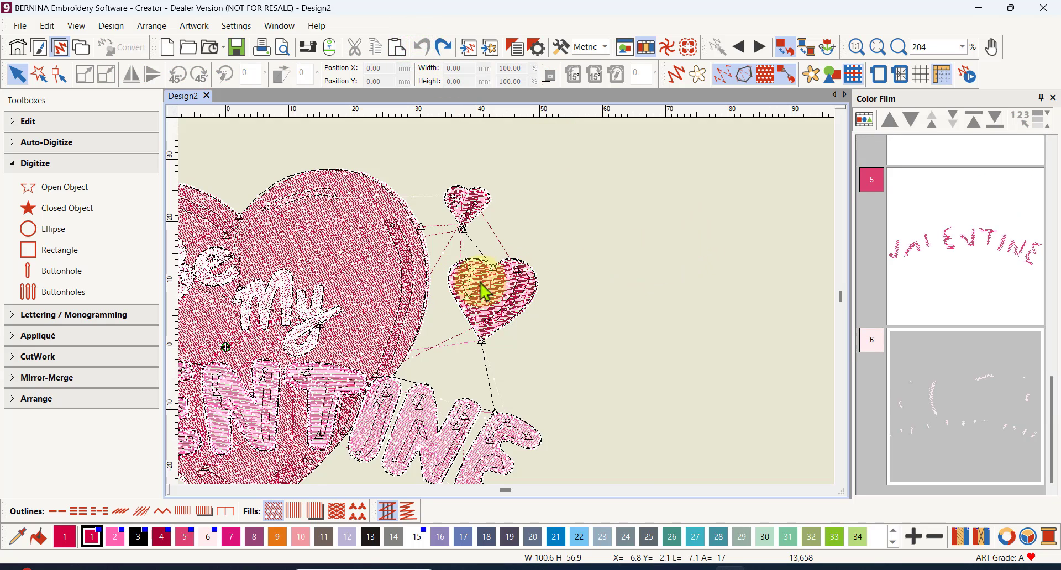
{"action": "left_click", "coordinate": [40, 74]}
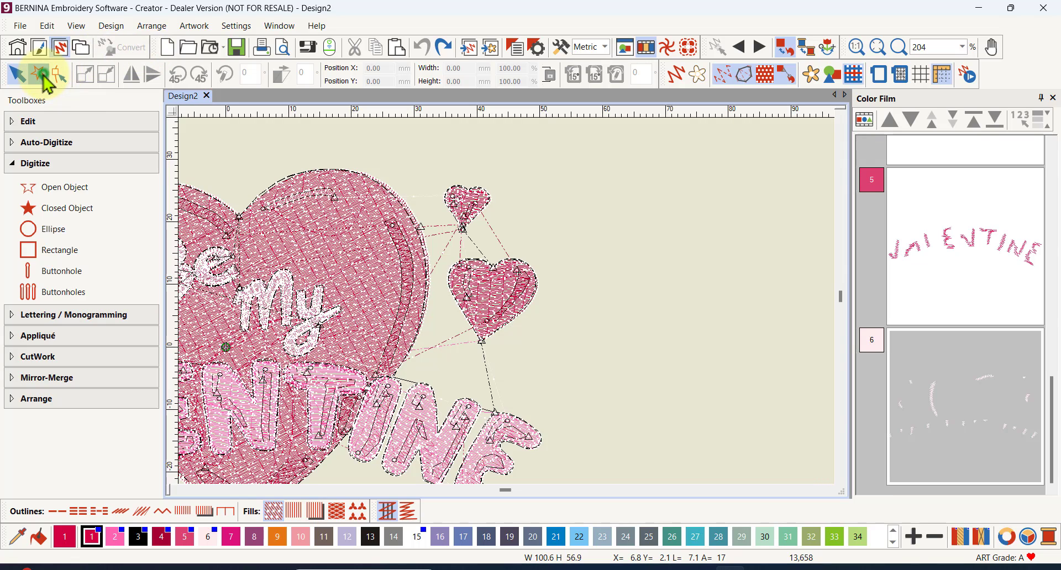
{"action": "left_click", "coordinate": [435, 251]}
{"action": "left_click", "coordinate": [541, 231]}
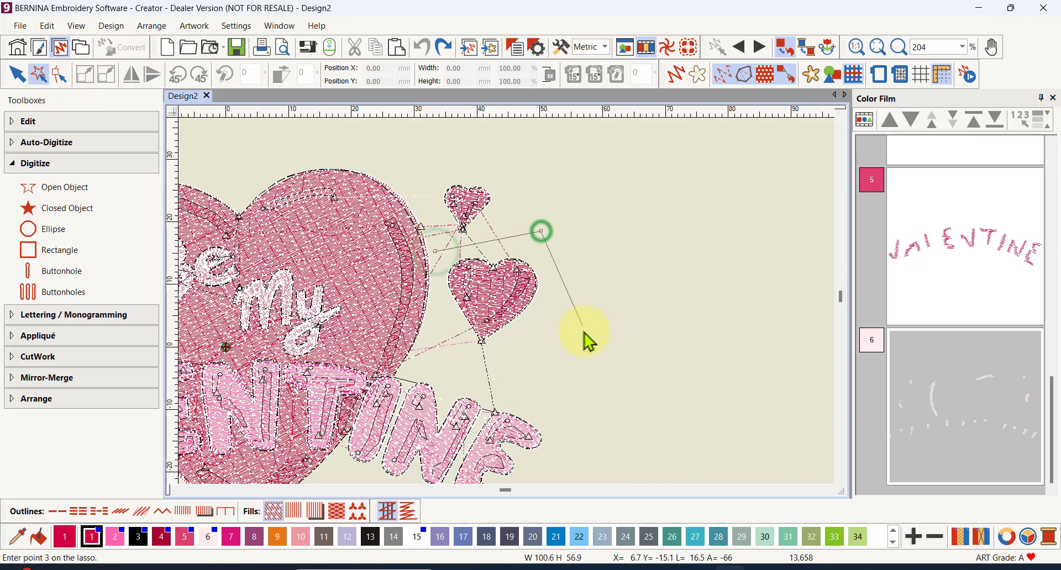
{"action": "left_click", "coordinate": [585, 331]}
{"action": "left_click", "coordinate": [498, 383]}
{"action": "left_click", "coordinate": [441, 322]}
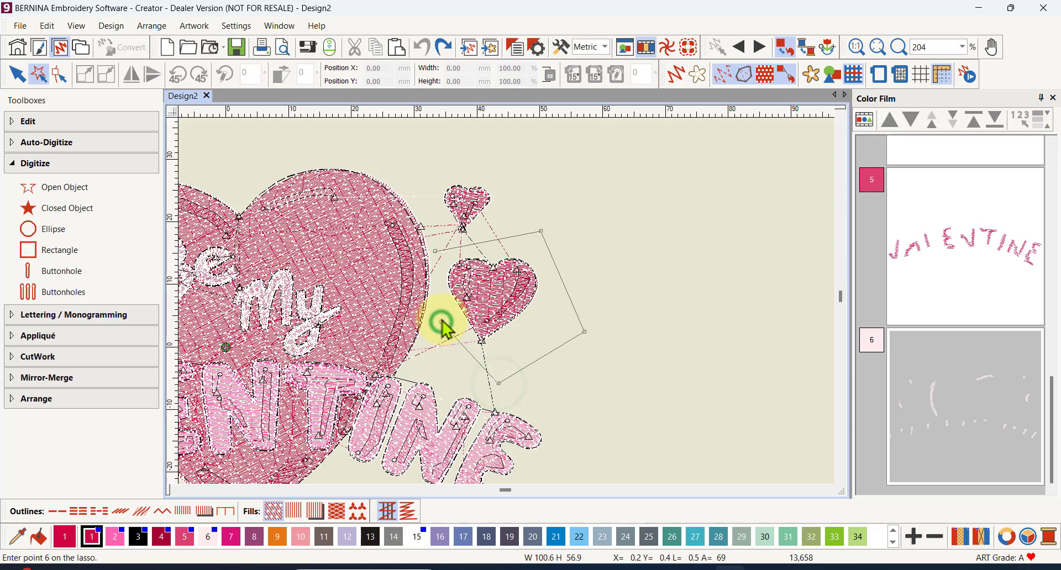
{"action": "key", "text": "Return"}
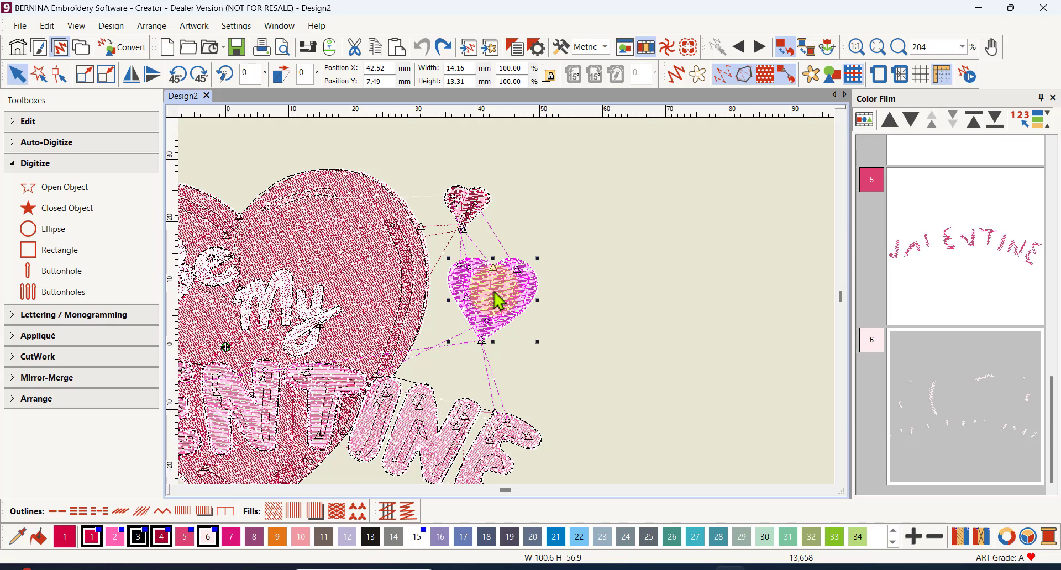
{"action": "left_click_drag", "start_coordinate": [491, 290], "coordinate": [606, 253]}
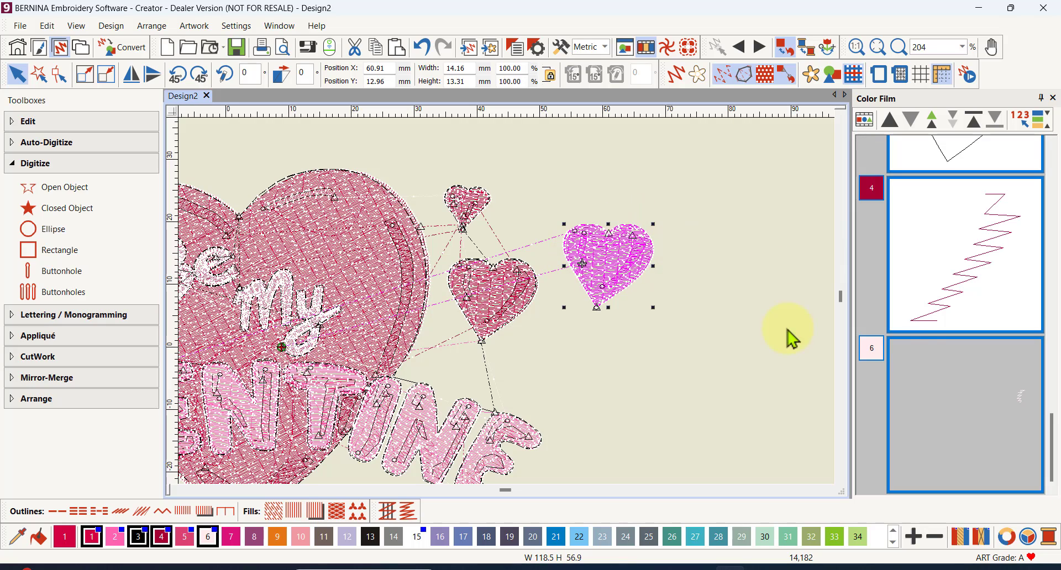
{"action": "scroll", "coordinate": [929, 303], "scroll_direction": "down", "scroll_amount": 1}
{"action": "scroll", "coordinate": [973, 256], "scroll_direction": "up", "scroll_amount": 3}
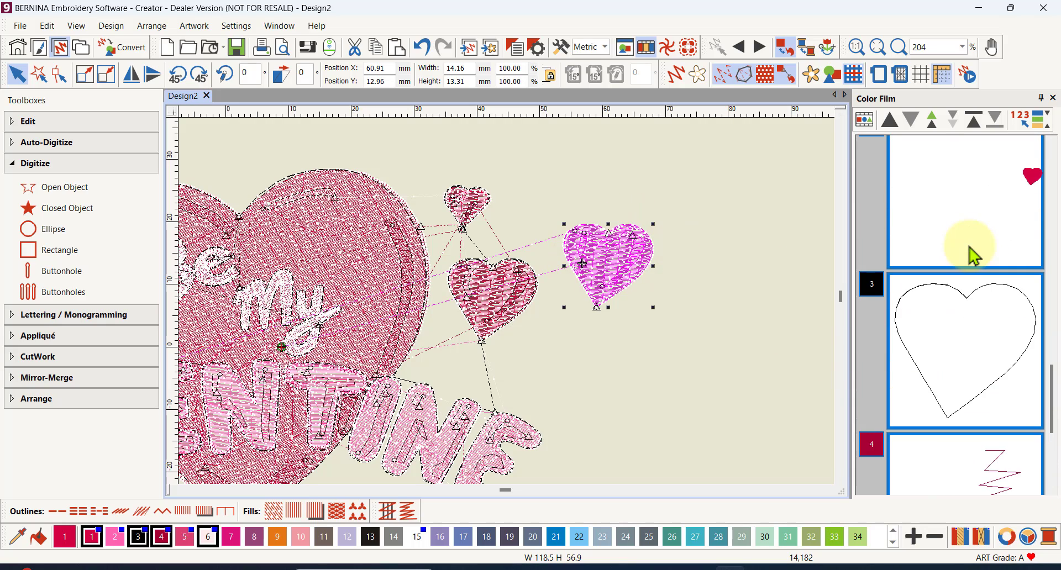
{"action": "scroll", "coordinate": [973, 256], "scroll_direction": "up", "scroll_amount": 1}
{"action": "scroll", "coordinate": [972, 256], "scroll_direction": "down", "scroll_amount": 3}
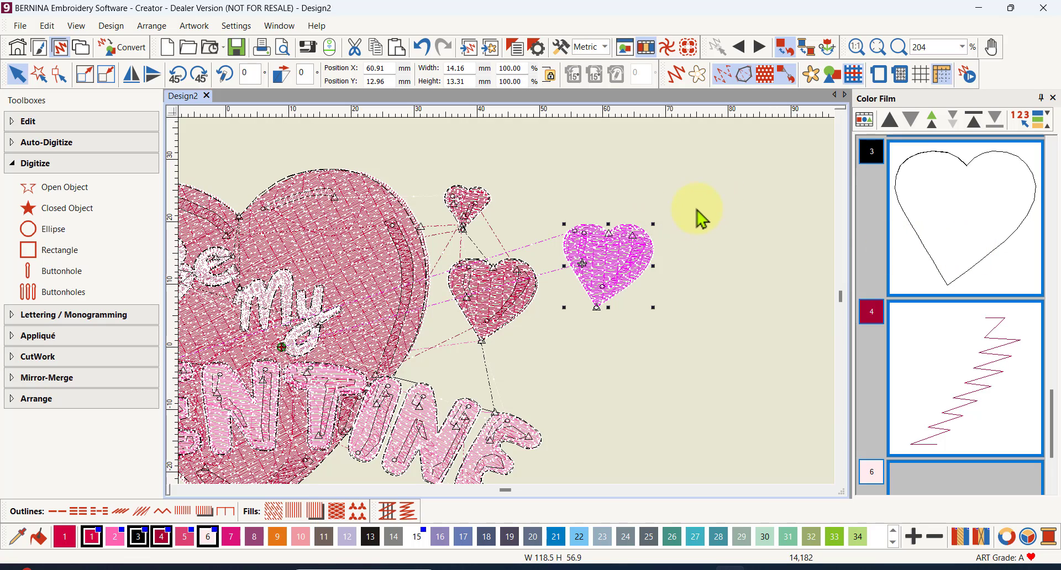
{"action": "left_click", "coordinate": [420, 47]}
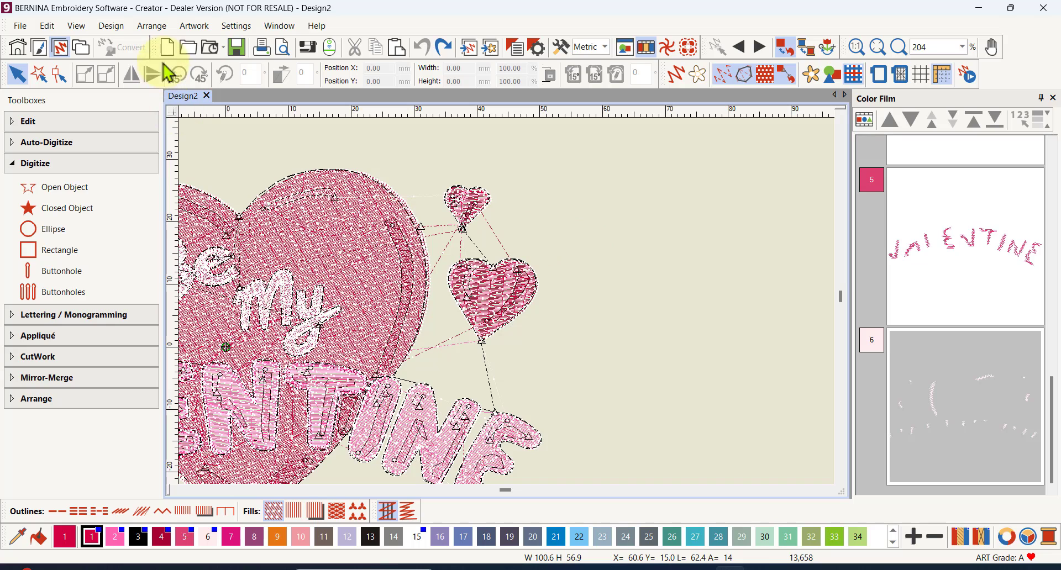
Step: Lasso-select the small right heart and Duplicate with Offset, placing a copy at X 47.52, Y 12.49 mm
{"action": "left_click", "coordinate": [39, 74]}
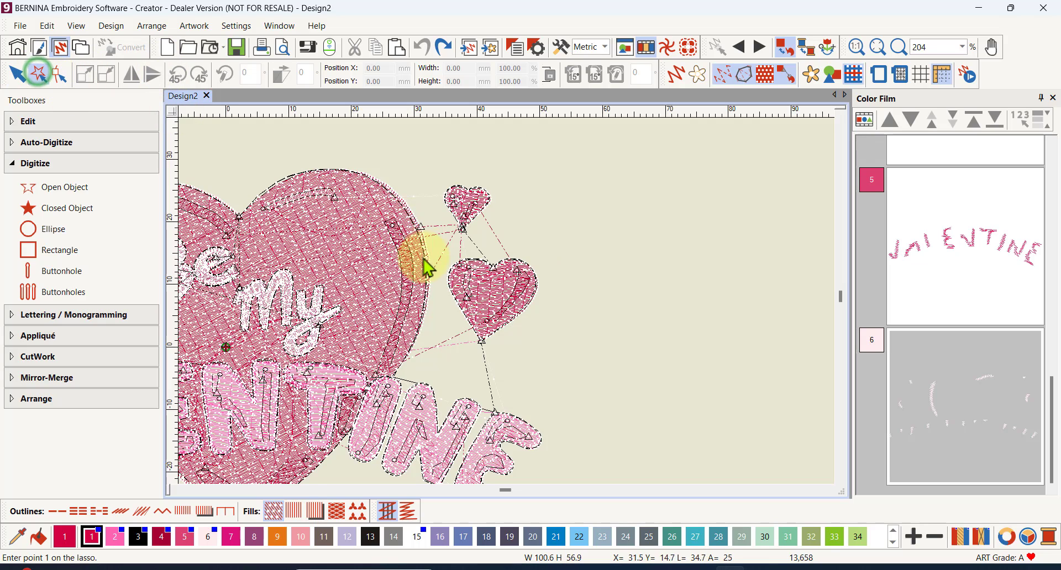
{"action": "left_click", "coordinate": [435, 249]}
{"action": "left_click", "coordinate": [534, 234]}
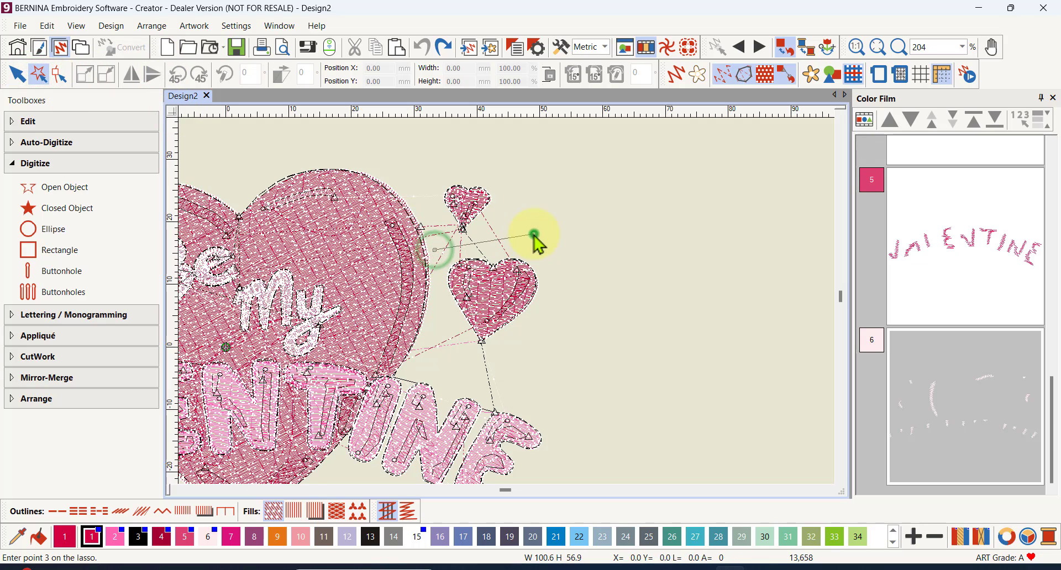
{"action": "left_click", "coordinate": [577, 312]}
{"action": "left_click", "coordinate": [516, 376]}
{"action": "left_click", "coordinate": [450, 355]}
{"action": "left_click", "coordinate": [449, 355]}
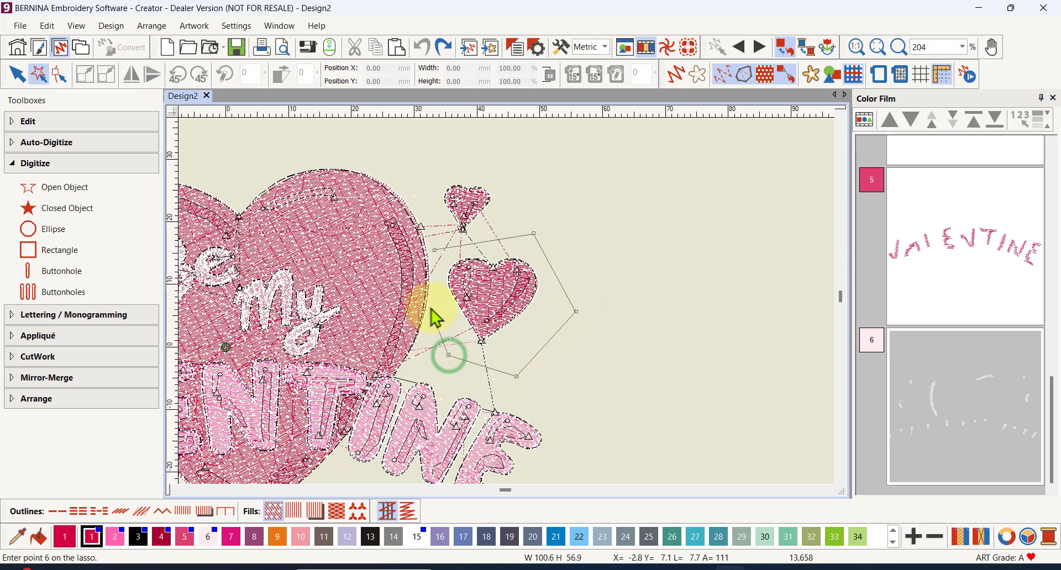
{"action": "key", "text": "Return"}
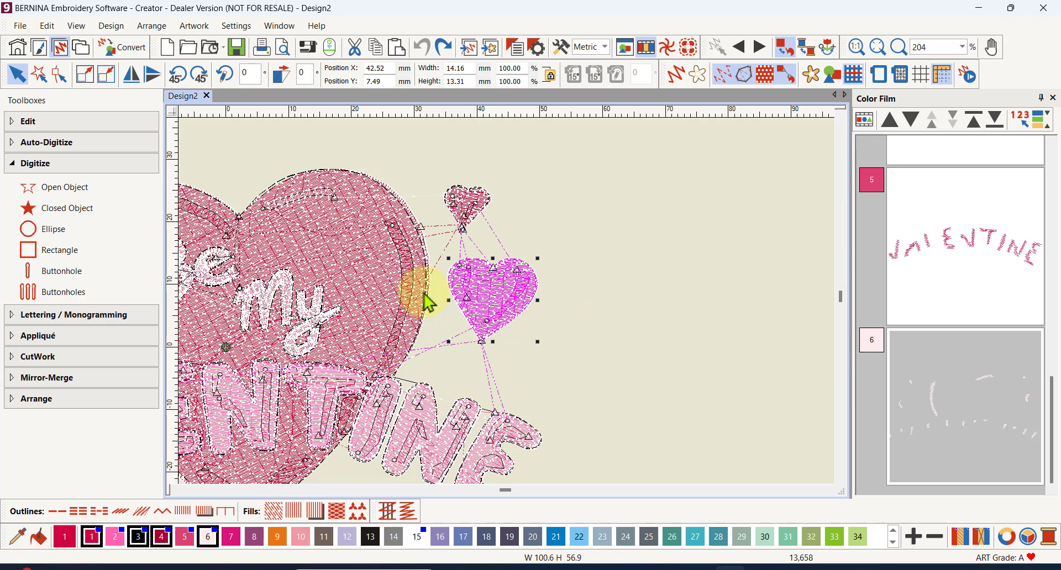
{"action": "right_click", "coordinate": [504, 304]}
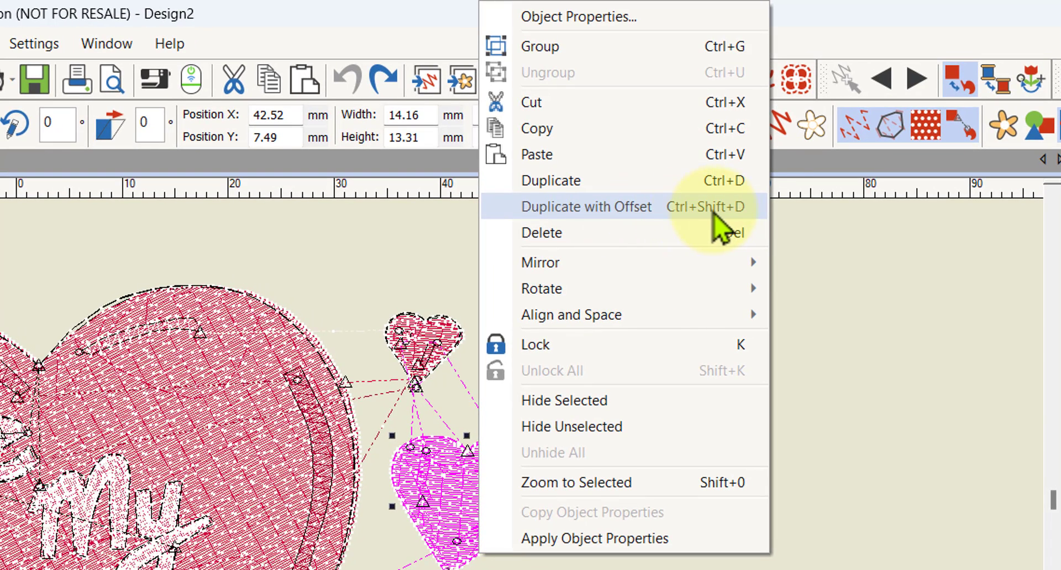
{"action": "left_click", "coordinate": [596, 210]}
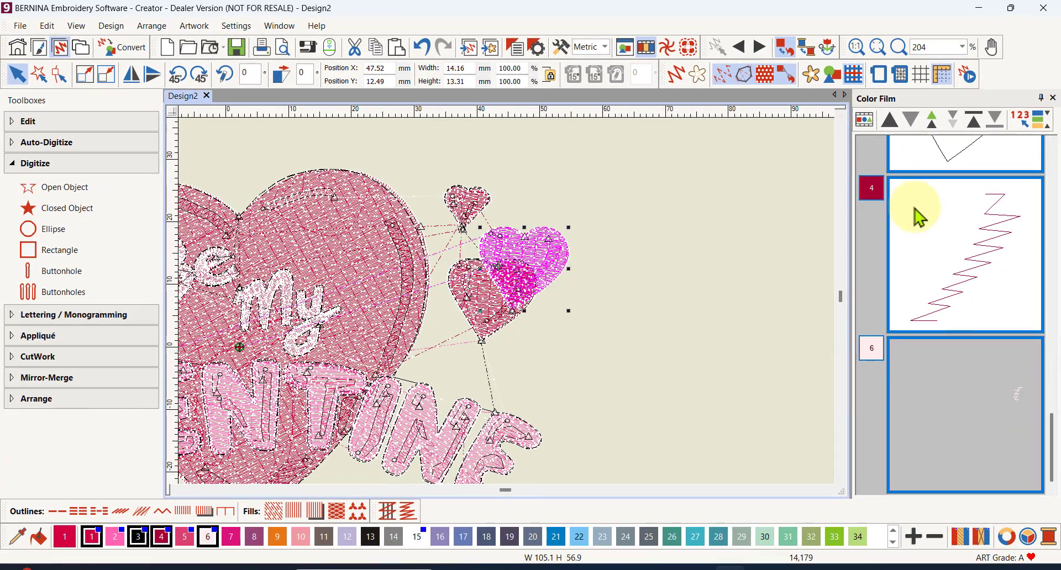
Step: Drag the offset copy right, then undo both the move and the duplicate
{"action": "scroll", "coordinate": [923, 232], "scroll_direction": "down", "scroll_amount": 1}
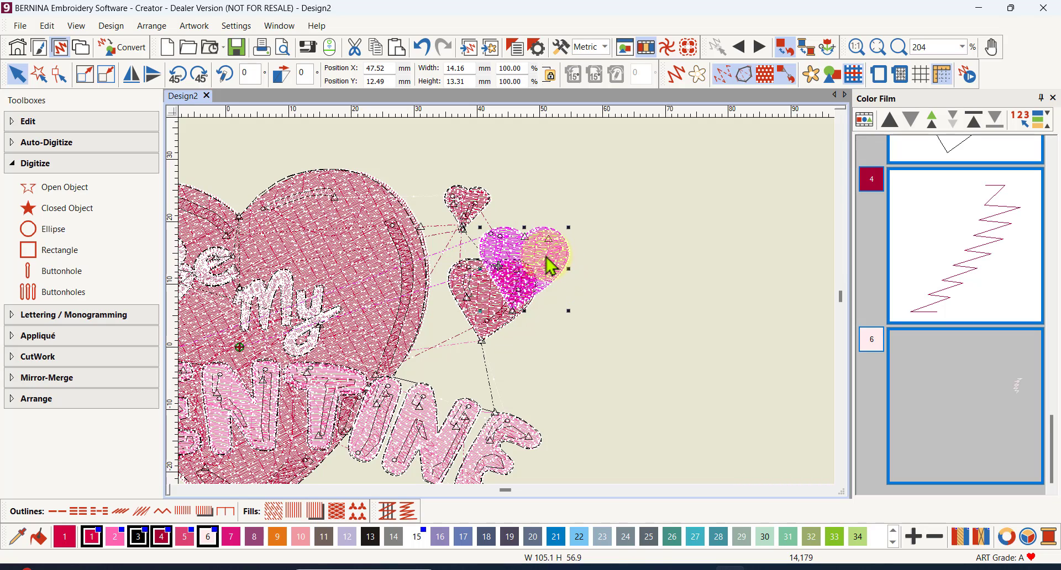
{"action": "left_click_drag", "start_coordinate": [551, 267], "coordinate": [664, 251]}
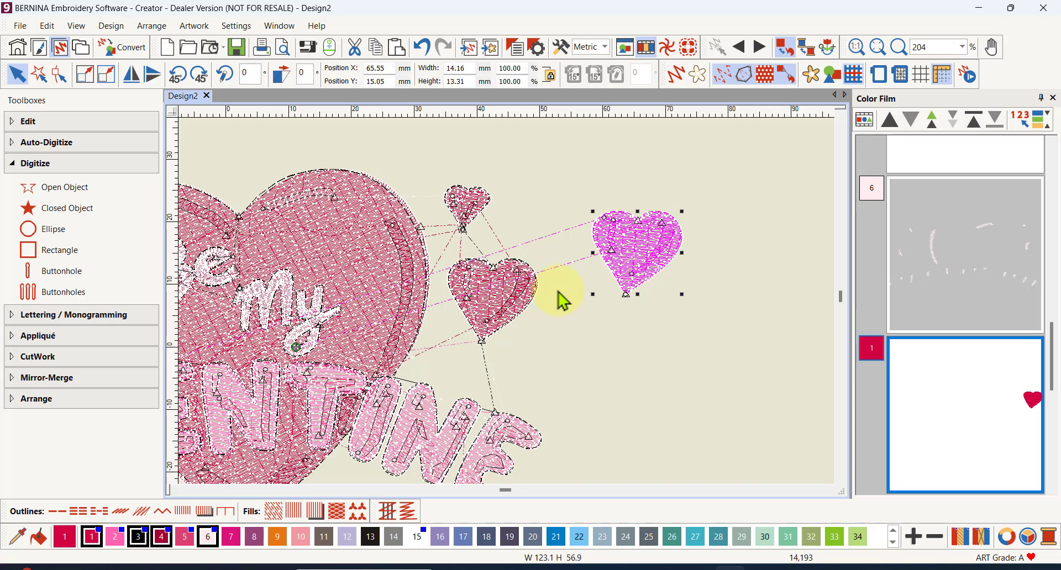
{"action": "left_click", "coordinate": [422, 48]}
{"action": "left_click", "coordinate": [422, 48]}
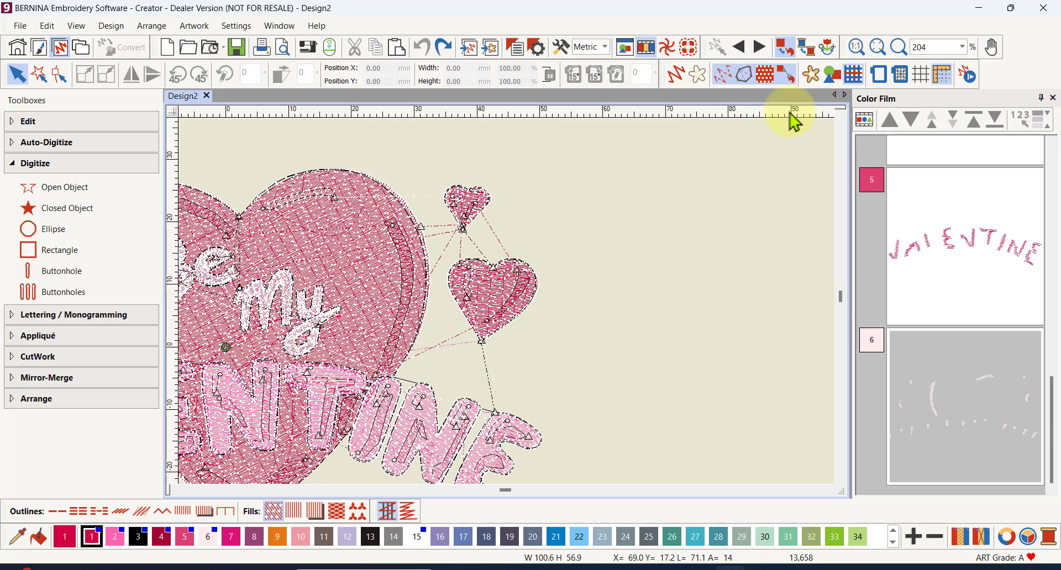
Step: Turn on the canvas grid and zoom out to 130%
{"action": "left_click", "coordinate": [920, 75]}
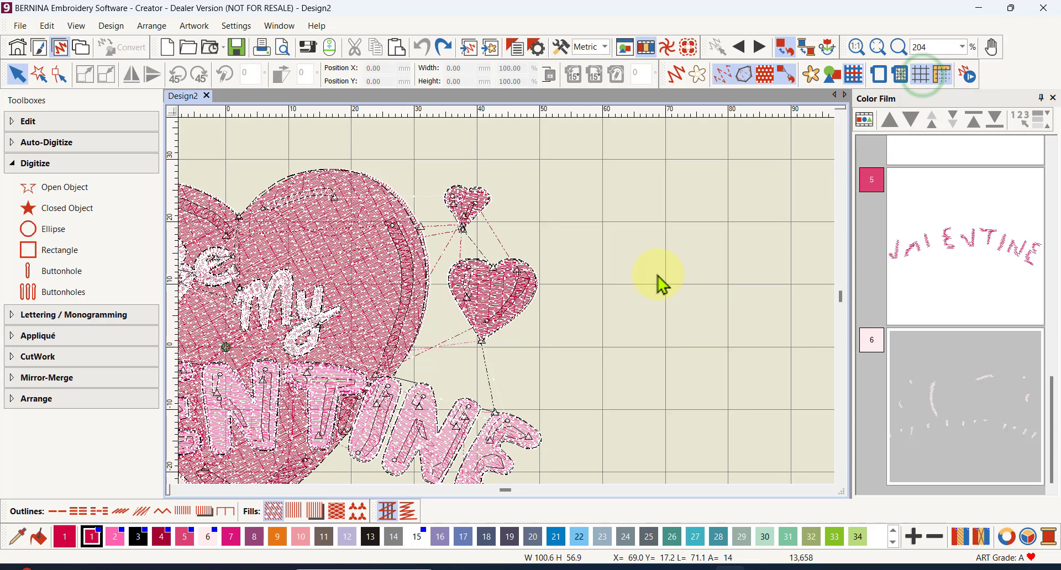
{"action": "scroll", "coordinate": [507, 312], "scroll_direction": "down", "scroll_amount": 2}
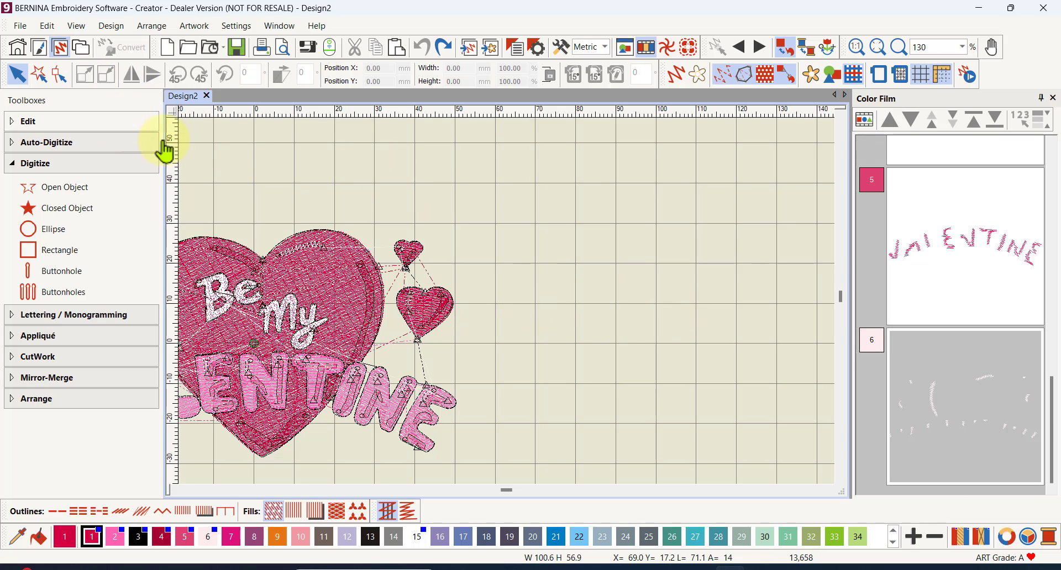
Step: Lasso-select the middle small heart
{"action": "left_click", "coordinate": [38, 72]}
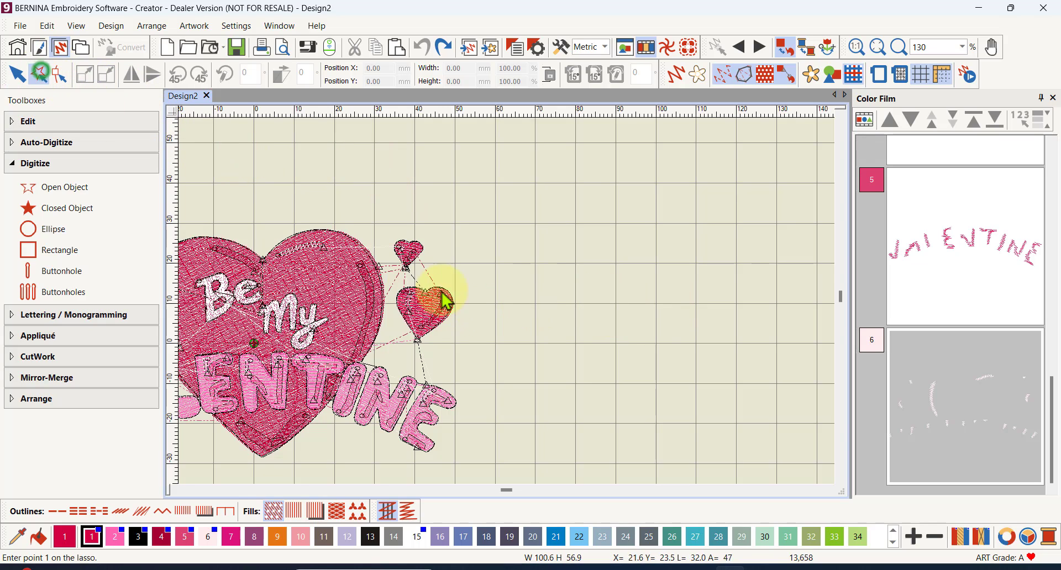
{"action": "left_click", "coordinate": [407, 338]}
{"action": "left_click", "coordinate": [396, 347]}
{"action": "left_click", "coordinate": [390, 281]}
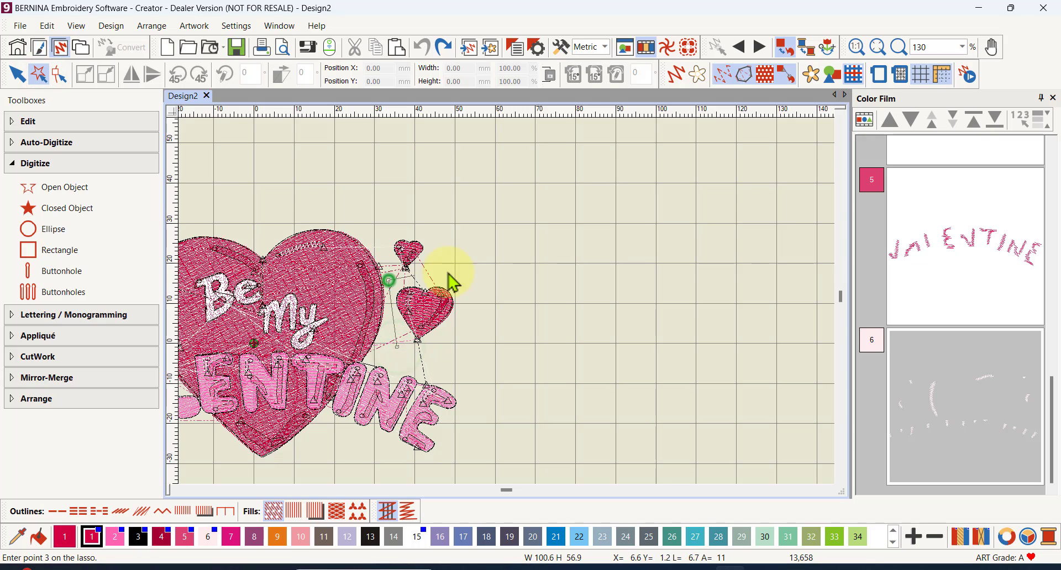
{"action": "left_click", "coordinate": [494, 268]}
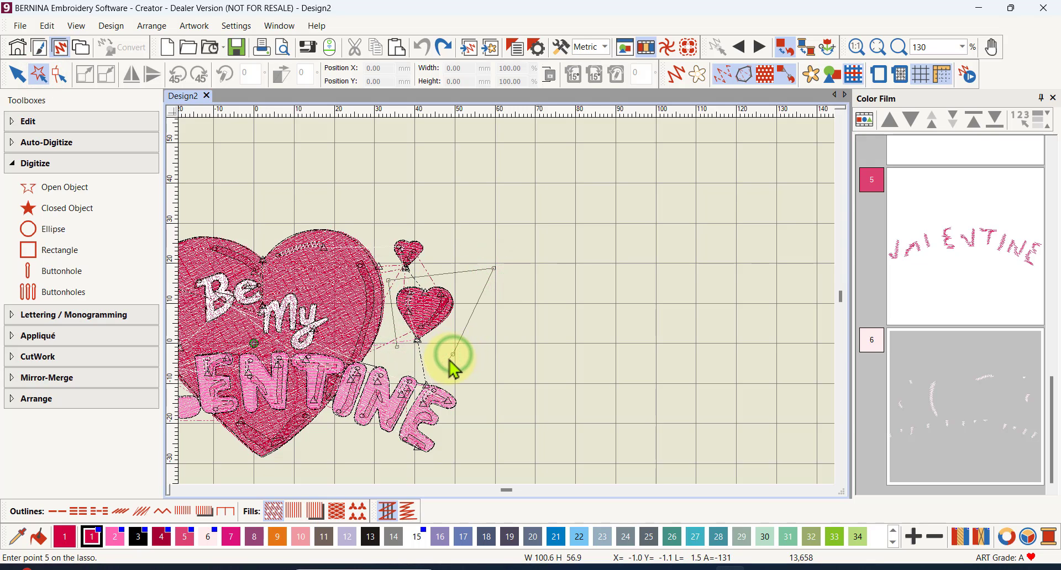
{"action": "key", "text": "Return"}
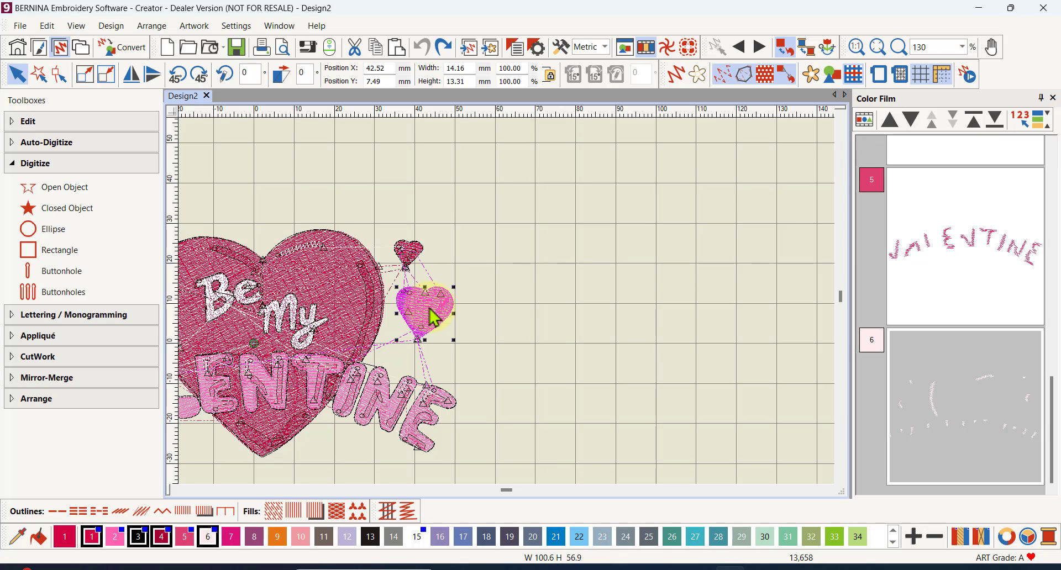
Step: Right-drag a copy of the heart along the grid to X 63.41, Y 7.49 mm
{"action": "left_click_drag", "start_coordinate": [434, 318], "coordinate": [613, 217]}
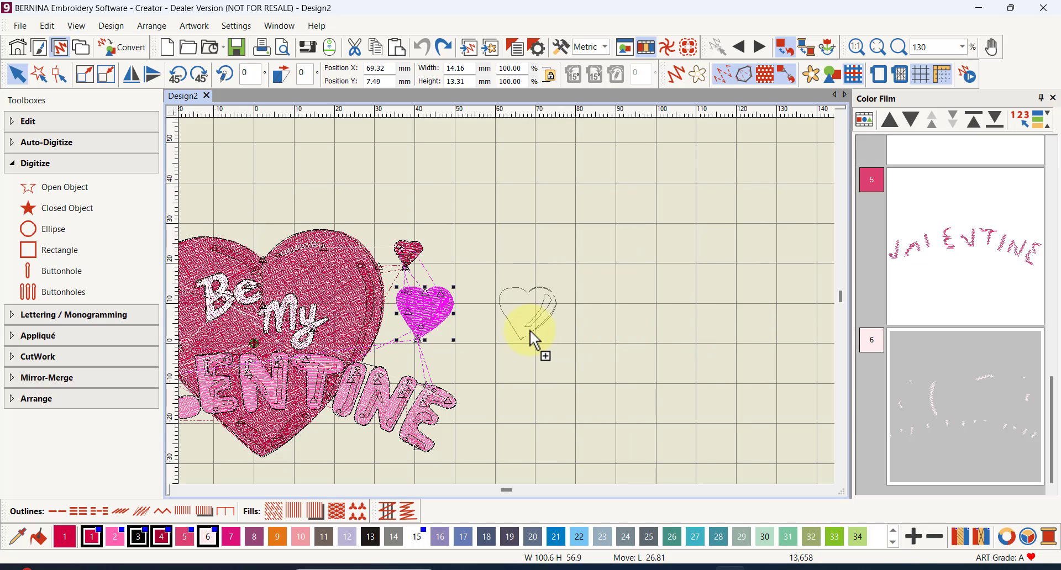
{"action": "left_click_drag", "start_coordinate": [529, 330], "coordinate": [512, 327]}
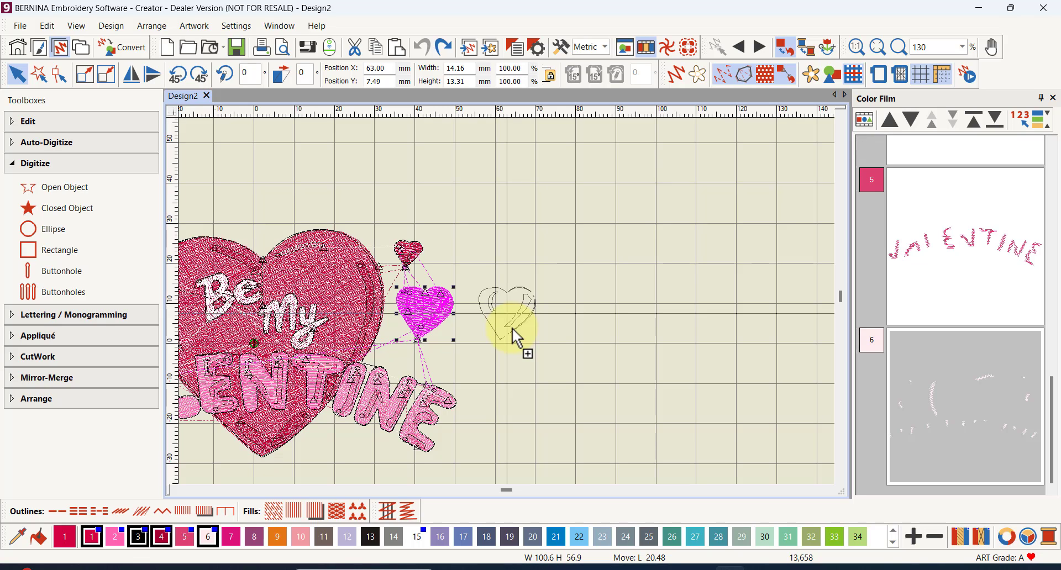
{"action": "mouse_move", "coordinate": [511, 327]}
{"action": "left_mouse_down"}
{"action": "mouse_move", "coordinate": [489, 325]}
{"action": "mouse_move", "coordinate": [514, 325]}
{"action": "left_mouse_up"}
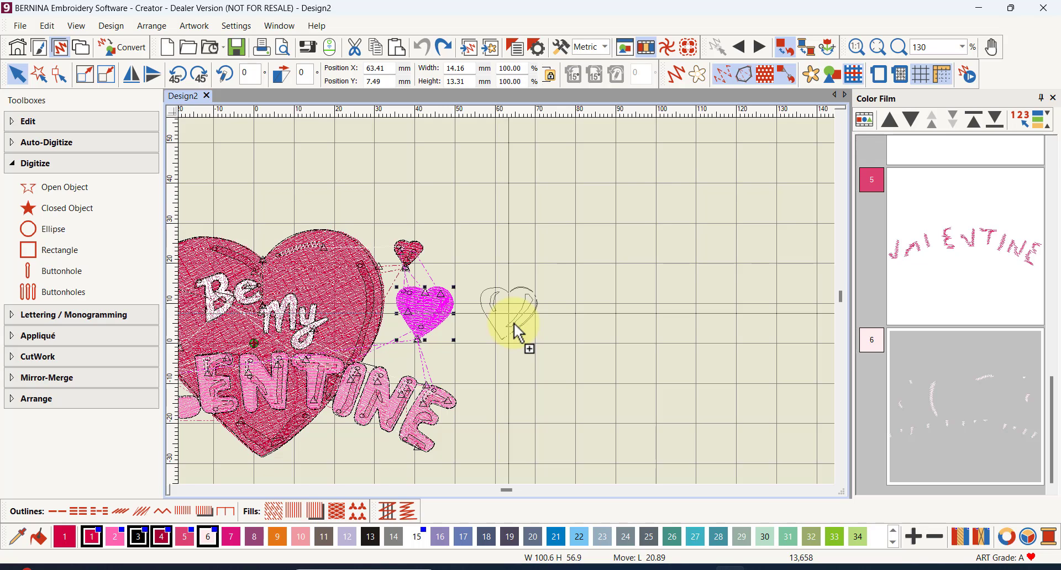
{"action": "left_click_drag", "start_coordinate": [513, 325], "coordinate": [513, 325]}
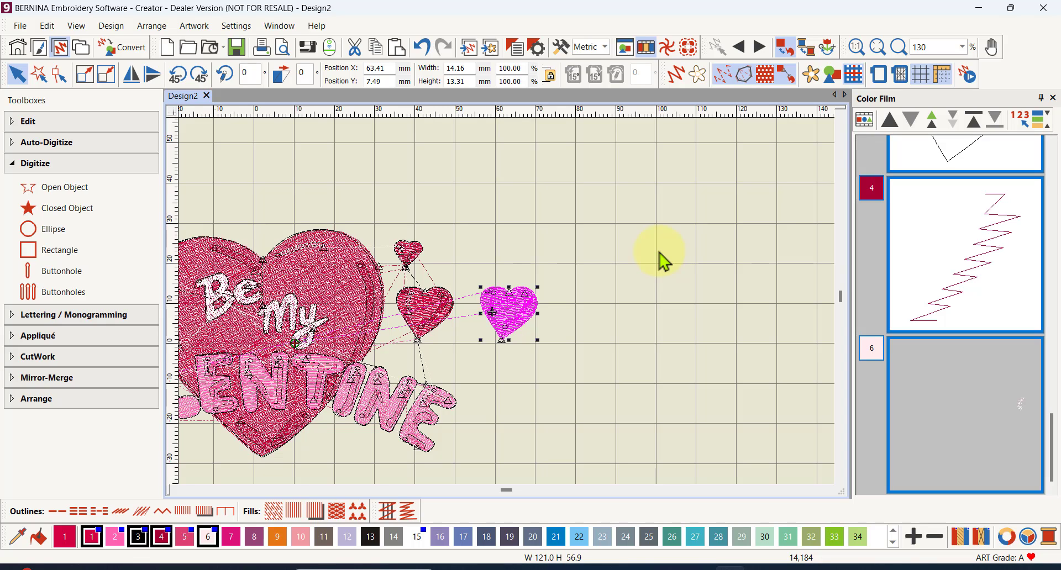
Step: Duplicate the heart twice to make a row of four, then start a blank Design3 with the hoop hidden
{"action": "key", "text": "ctrl+d"}
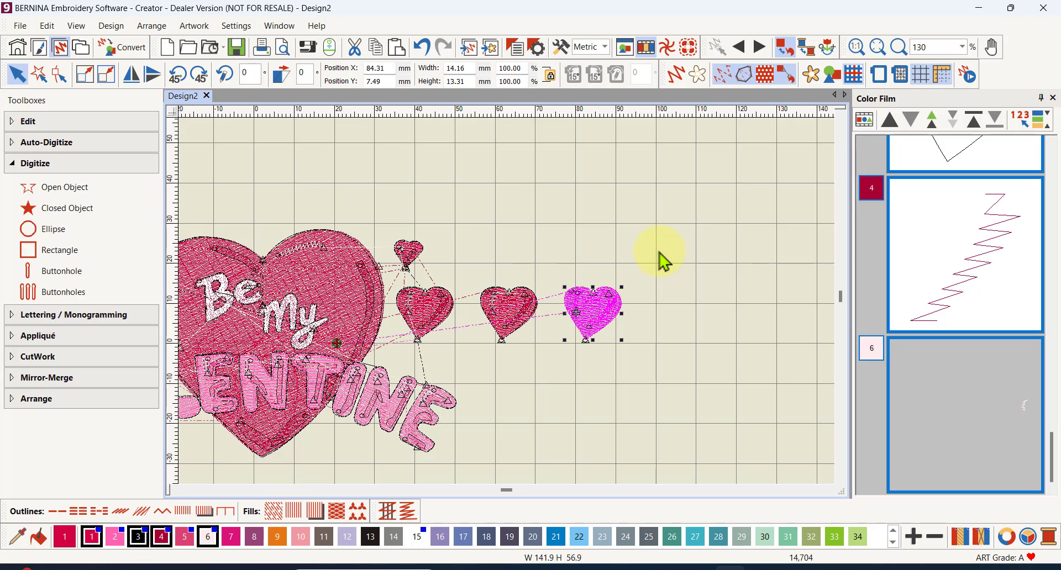
{"action": "key", "text": "ctrl+d"}
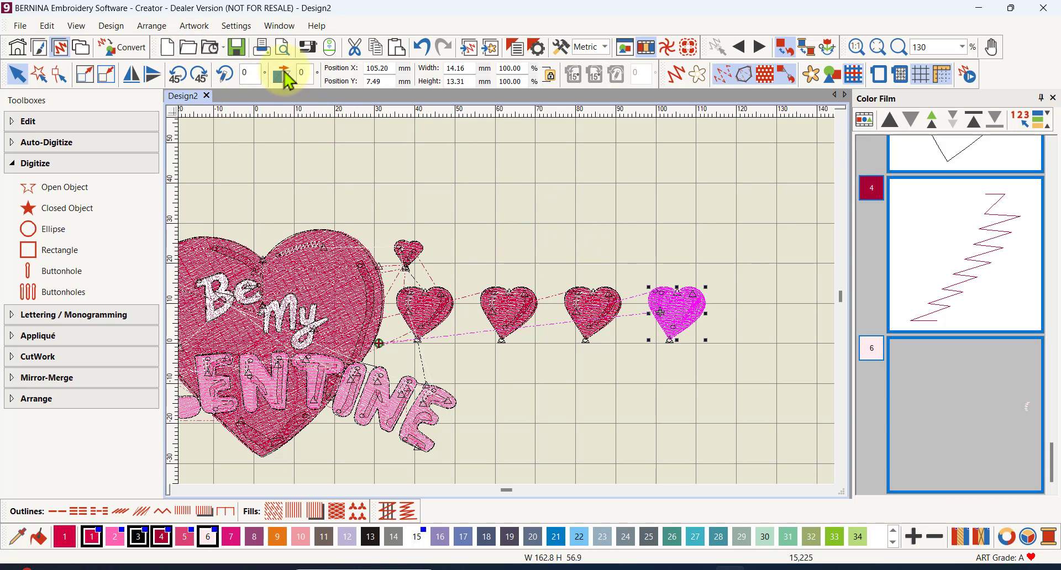
{"action": "left_click", "coordinate": [168, 48]}
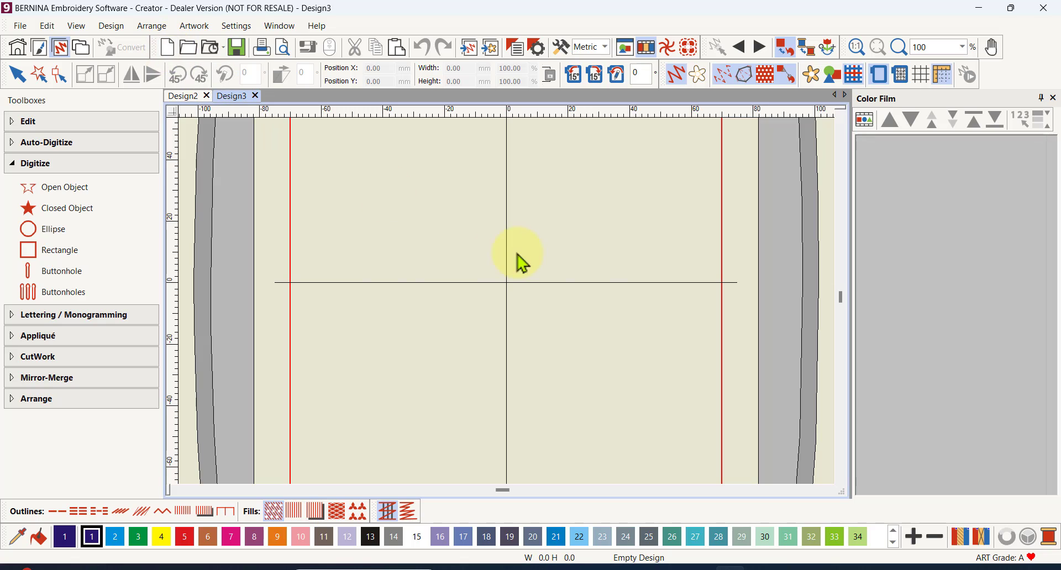
{"action": "left_click", "coordinate": [878, 74]}
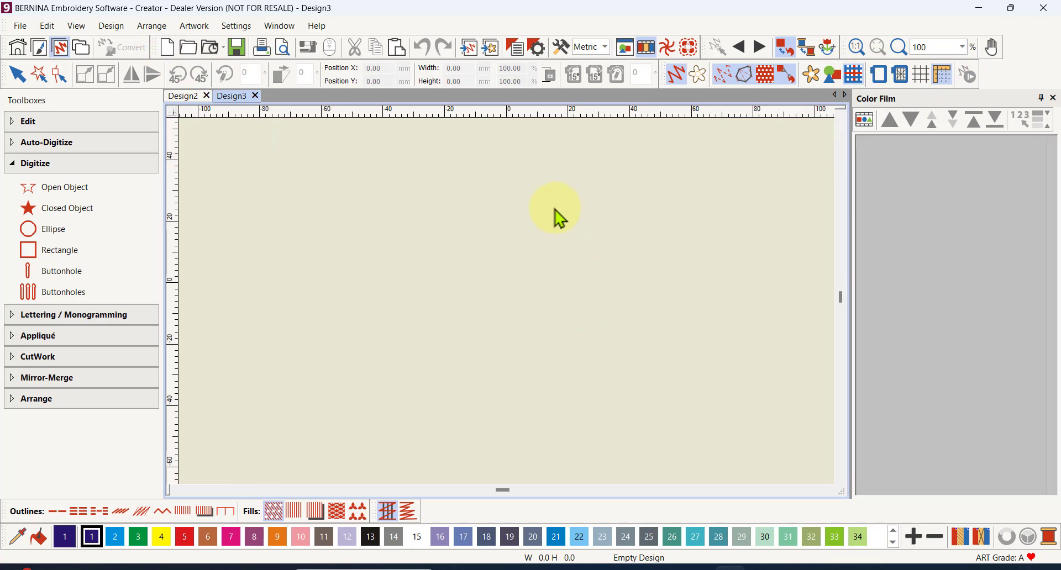
Step: Copy the small magenta heart from Design2 and go back to the empty Design3
{"action": "left_click", "coordinate": [187, 96]}
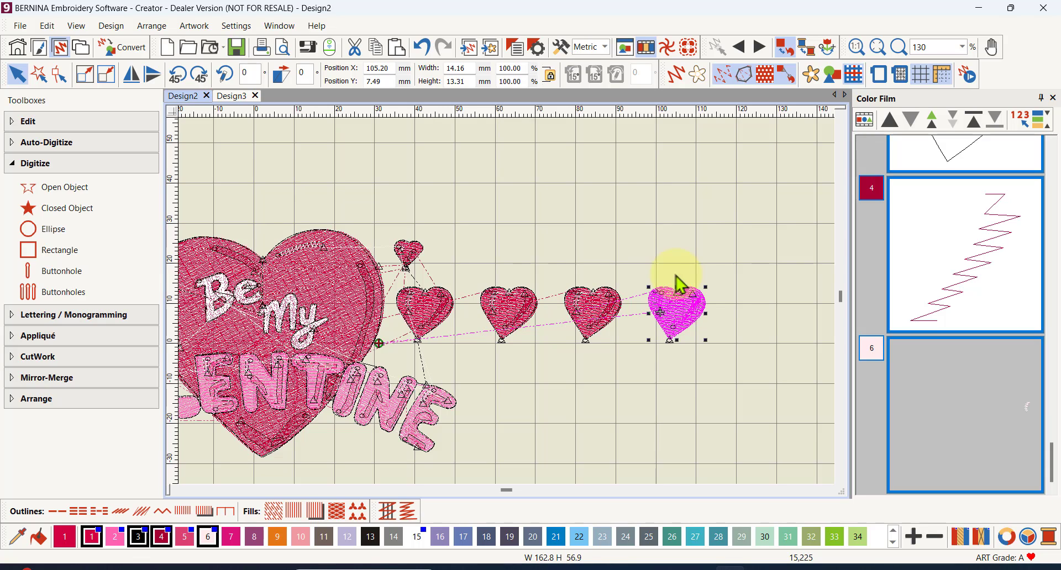
{"action": "left_click", "coordinate": [234, 96]}
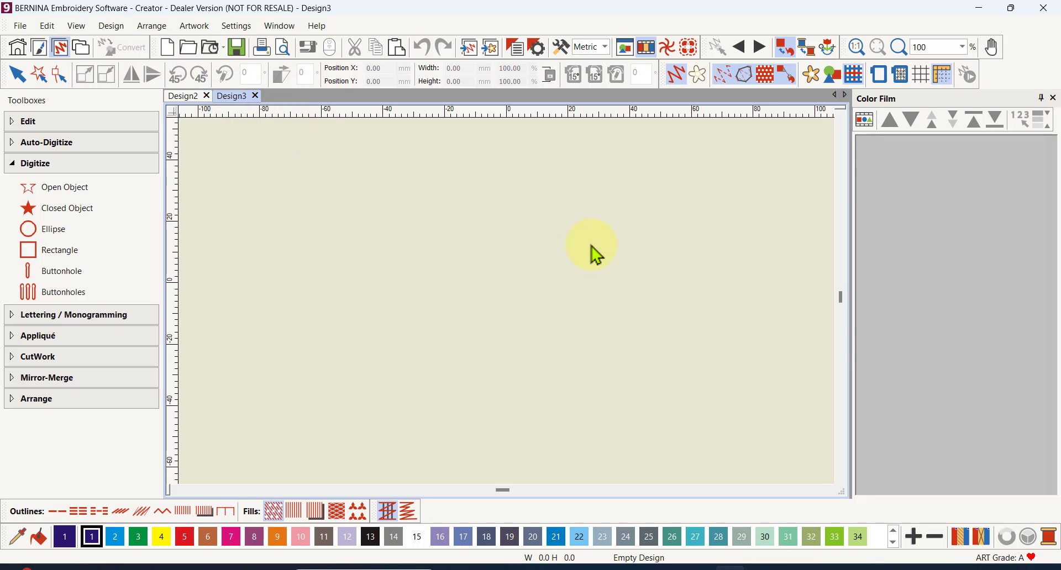
Step: Paste the 14.16 × 13.31 mm heart into Design3 and show the hoop around it
{"action": "key", "text": "ctrl+v"}
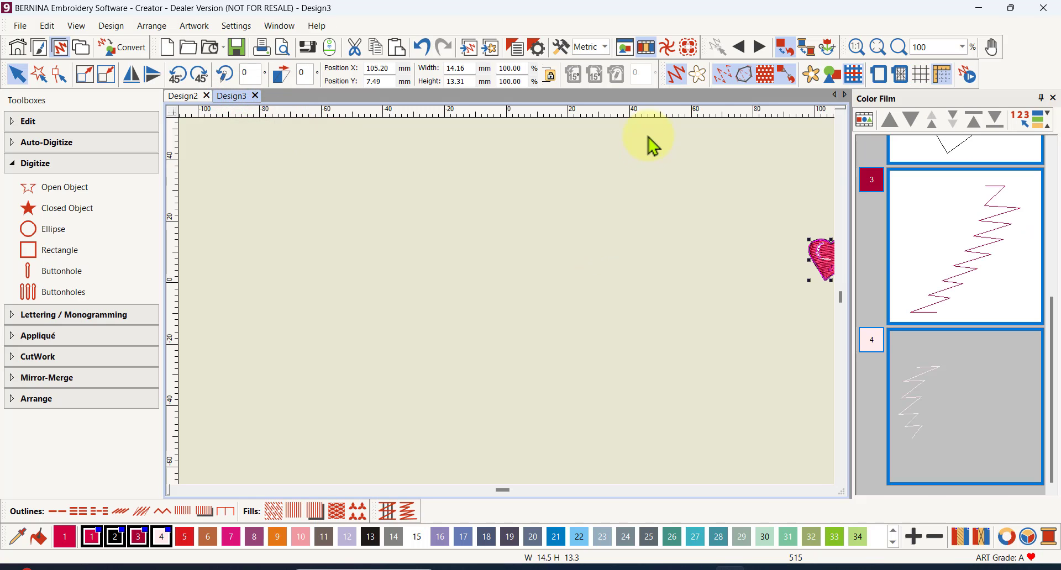
{"action": "key", "text": "0"}
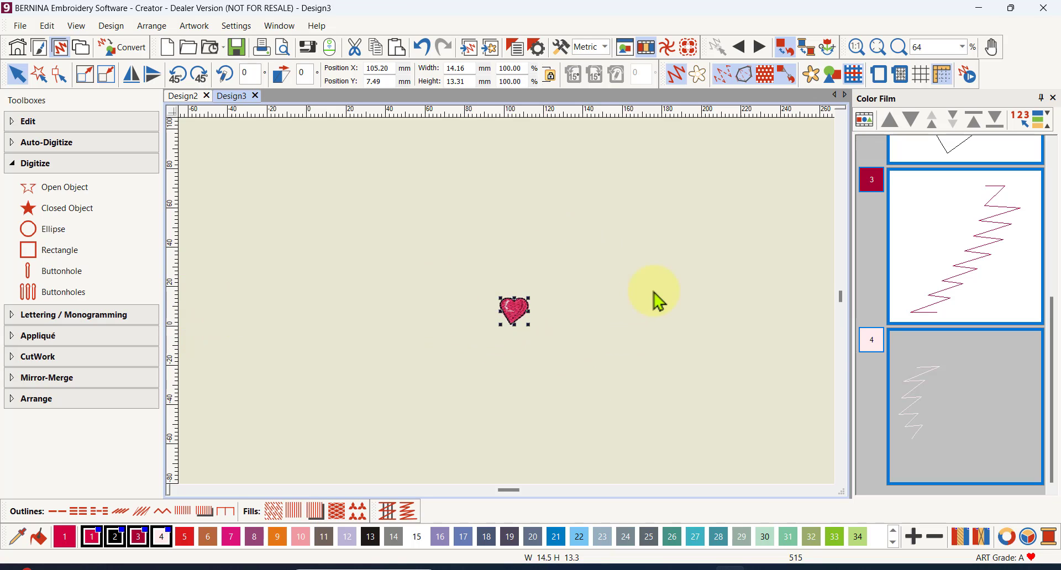
{"action": "left_click", "coordinate": [880, 73]}
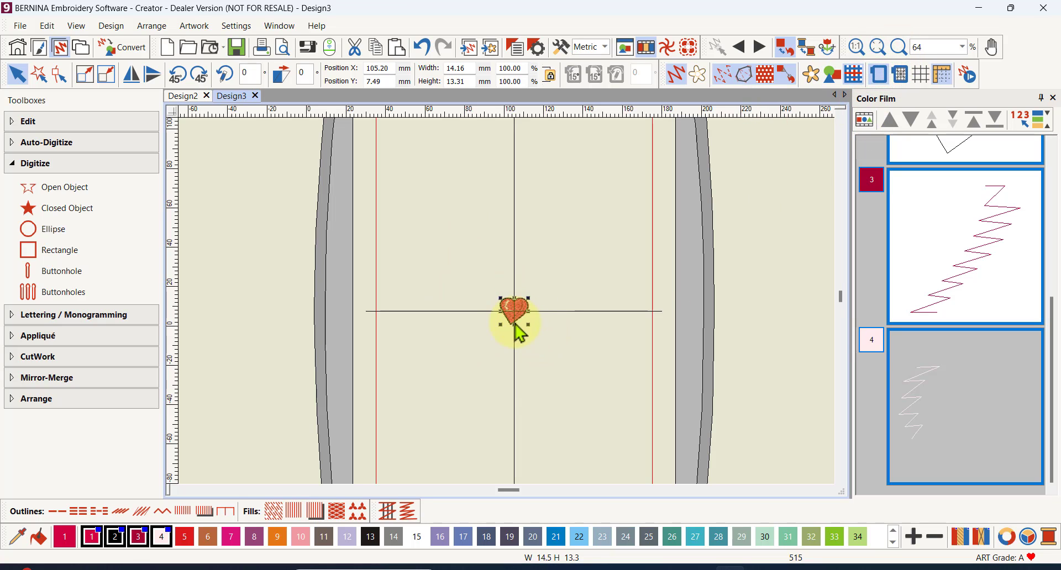
{"action": "scroll", "coordinate": [513, 327], "scroll_direction": "down", "scroll_amount": 2}
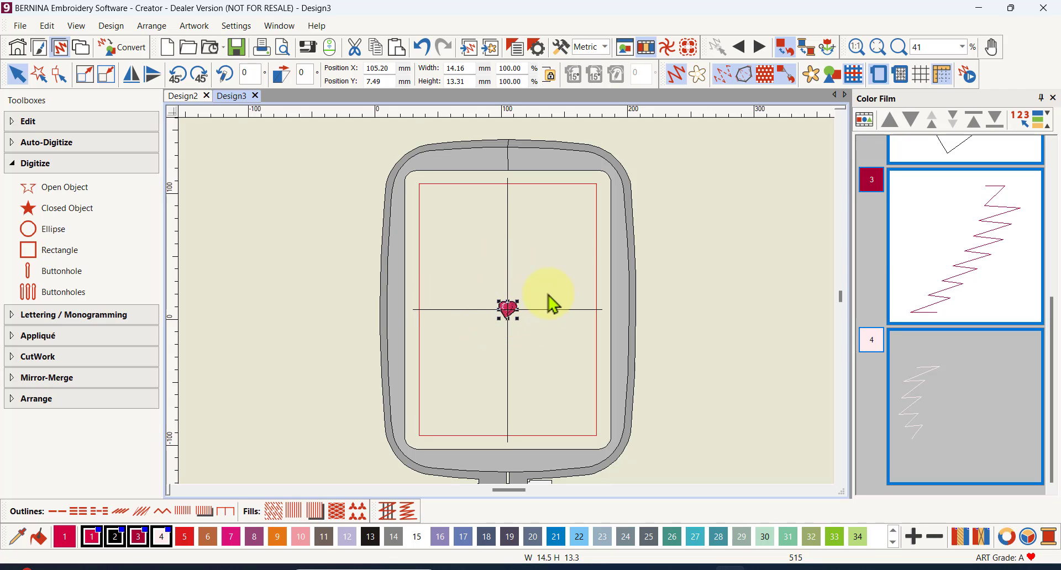
{"action": "key", "text": "1"}
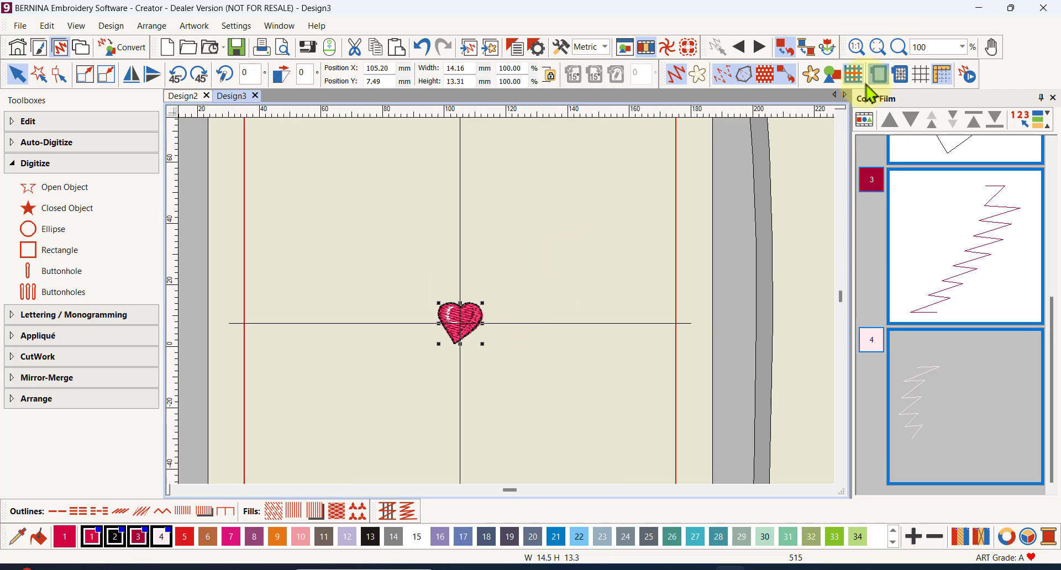
Step: Show the grid, hide the hoop, and turn on Snap to grid in the grid options
{"action": "left_click", "coordinate": [920, 74]}
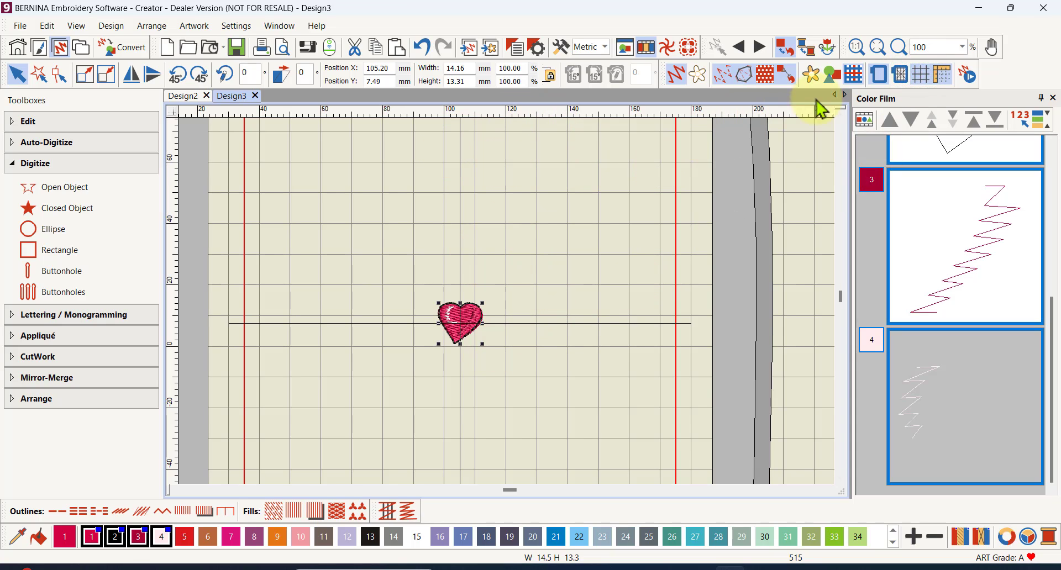
{"action": "left_click", "coordinate": [879, 74]}
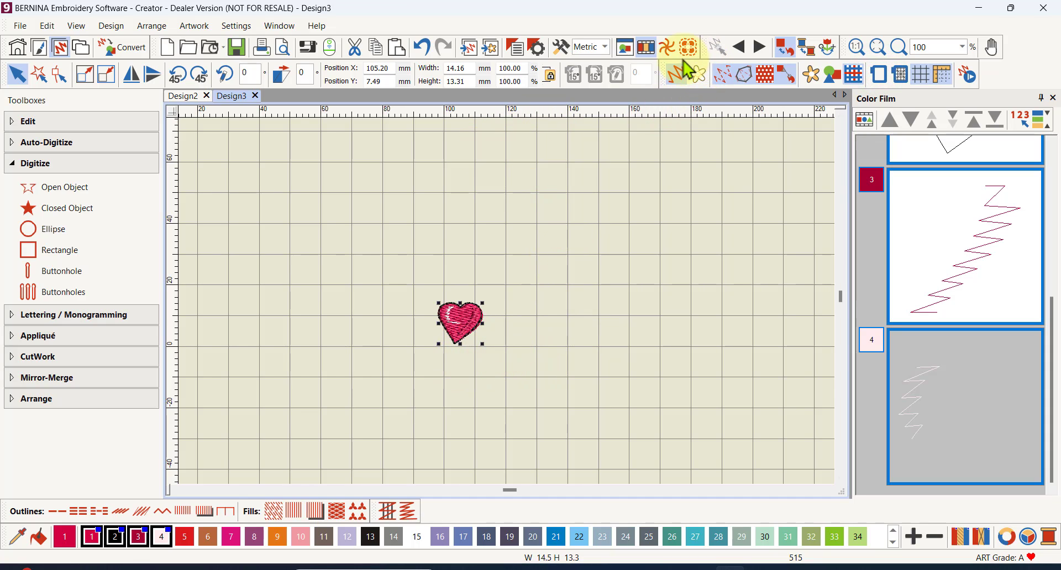
{"action": "right_click", "coordinate": [920, 82]}
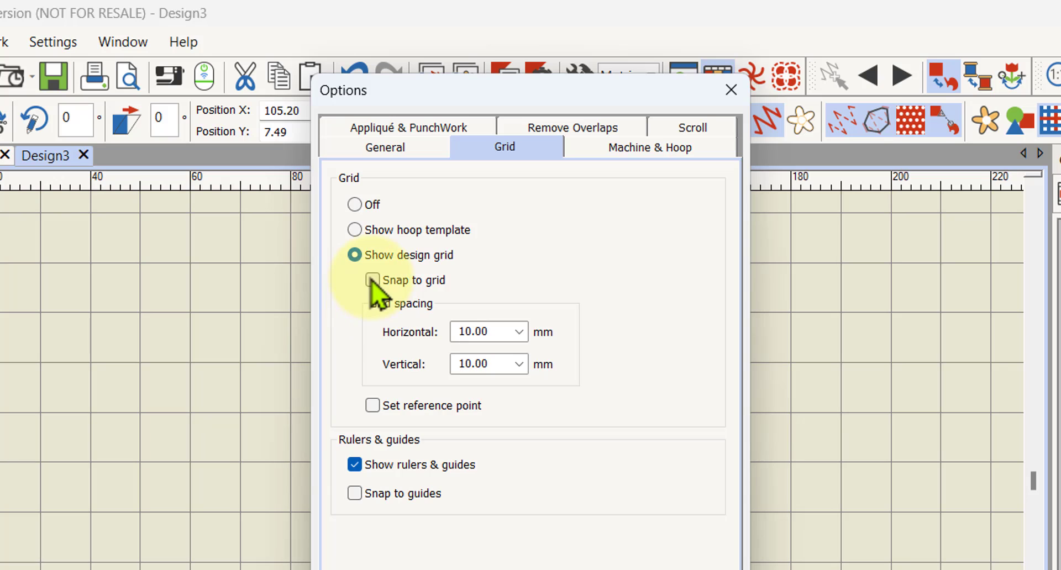
{"action": "left_click", "coordinate": [371, 279]}
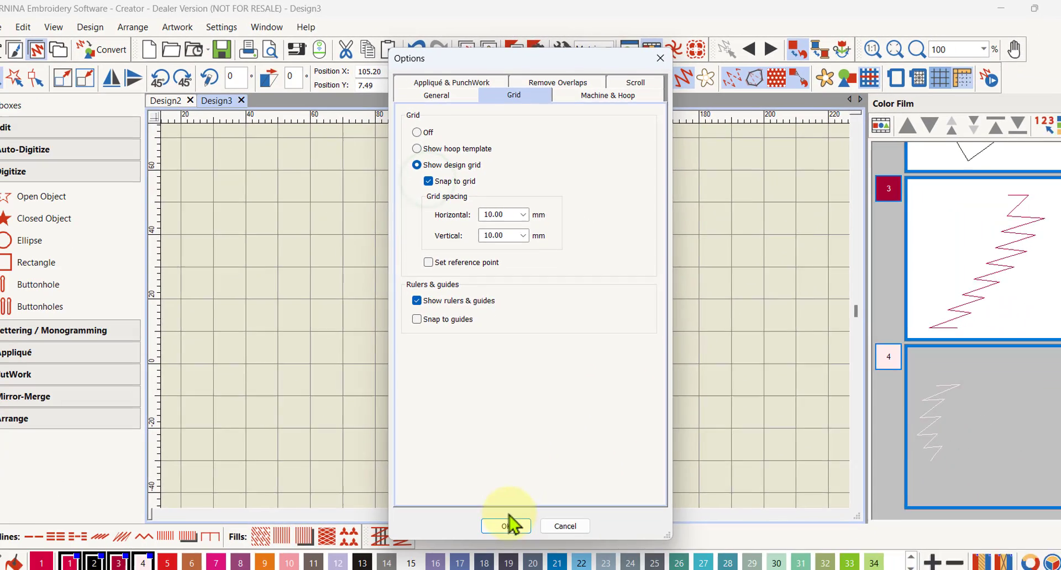
{"action": "left_click", "coordinate": [508, 500]}
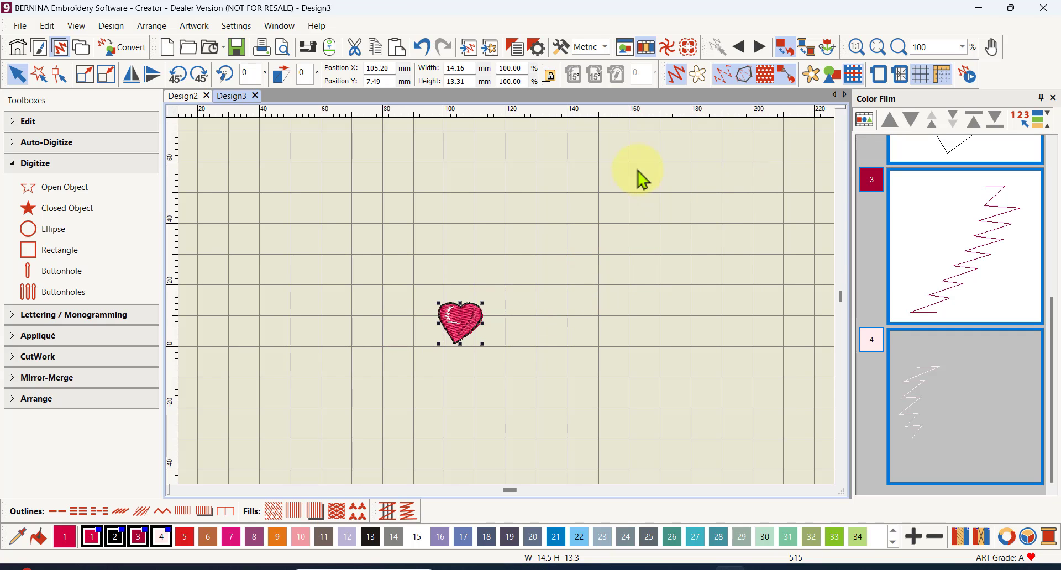
Step: Dim the artwork and group the heart's parts together
{"action": "left_click", "coordinate": [696, 76]}
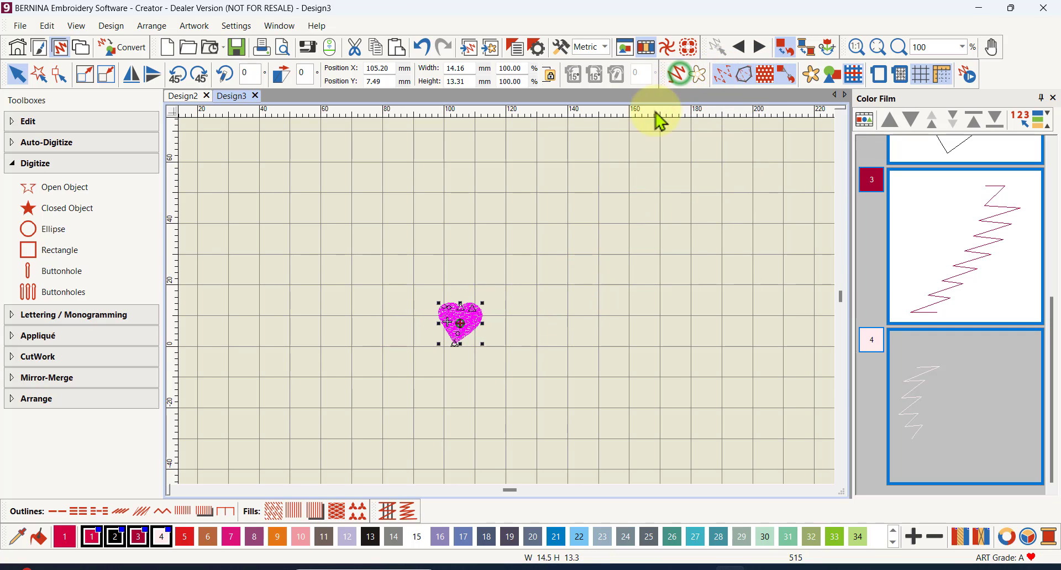
{"action": "right_click", "coordinate": [468, 320]}
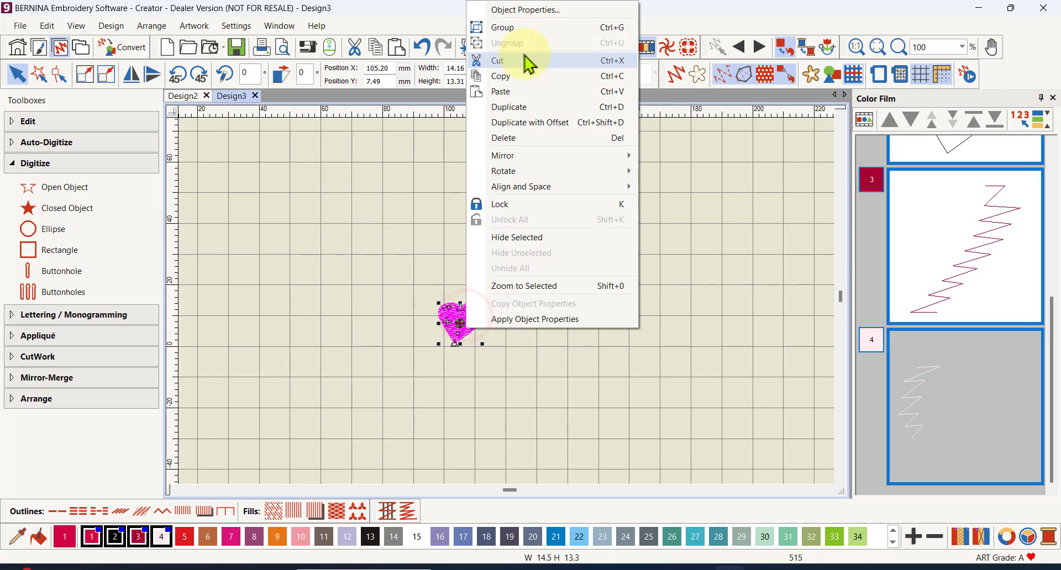
{"action": "left_click", "coordinate": [519, 34]}
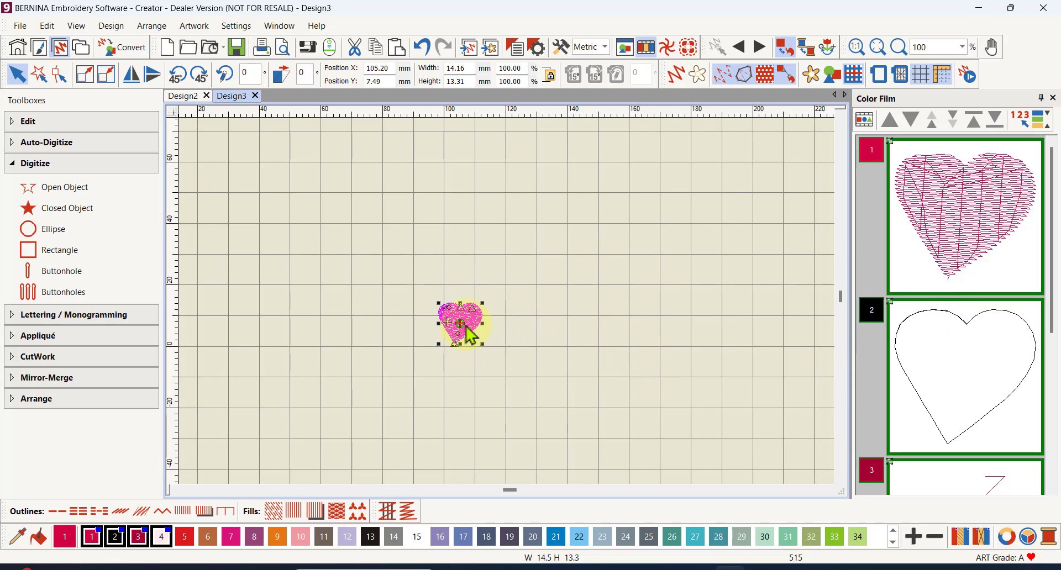
Step: Drag the heart onto a grid point at X 107.08, Y 16.65 mm
{"action": "scroll", "coordinate": [486, 329], "scroll_direction": "up", "scroll_amount": 2}
{"action": "scroll", "coordinate": [511, 312], "scroll_direction": "up", "scroll_amount": 2}
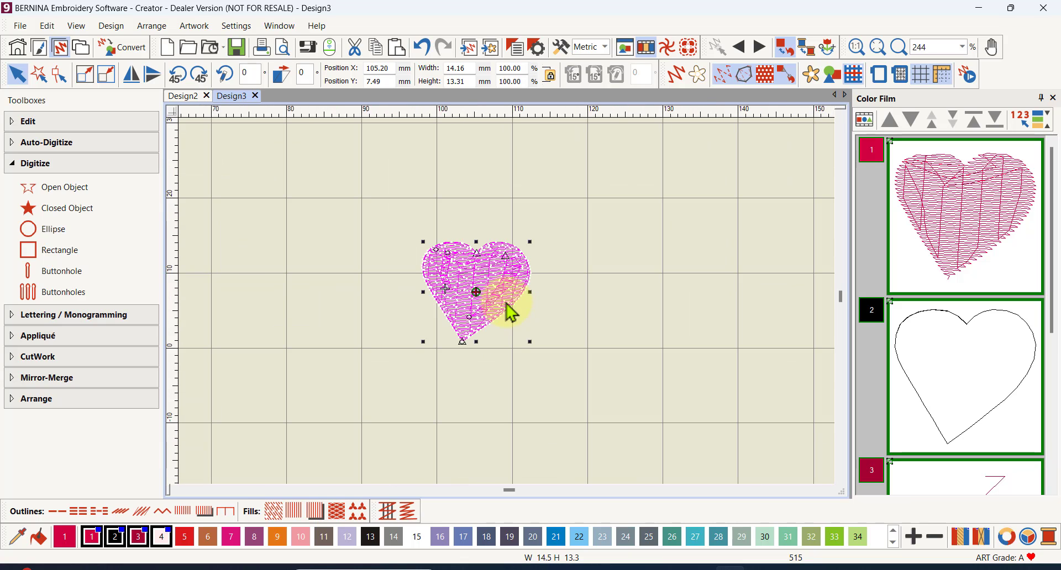
{"action": "left_click_drag", "start_coordinate": [505, 299], "coordinate": [525, 239]}
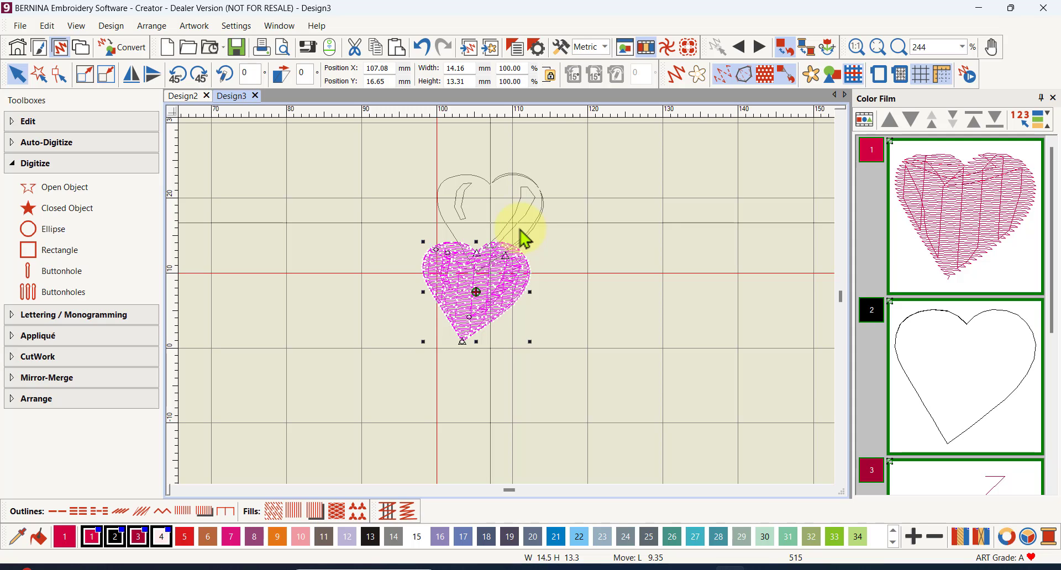
{"action": "left_click_drag", "start_coordinate": [525, 238], "coordinate": [526, 240]}
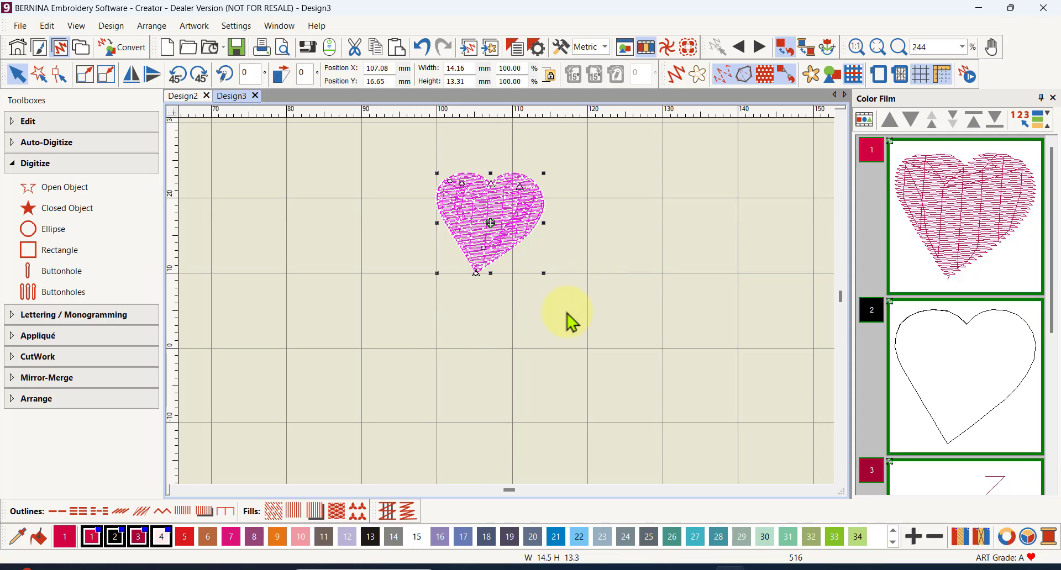
{"action": "scroll", "coordinate": [504, 303], "scroll_direction": "down", "scroll_amount": 1}
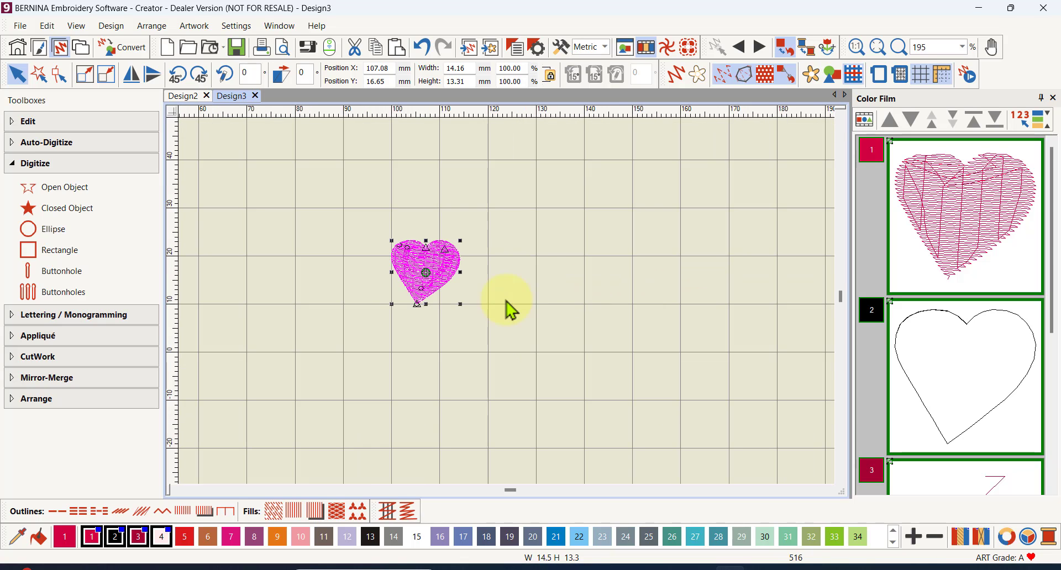
Step: Copy the heart 20 mm right and repeat the offset duplicate, ending at X 167.08 mm
{"action": "left_click_drag", "start_coordinate": [413, 261], "coordinate": [512, 260]}
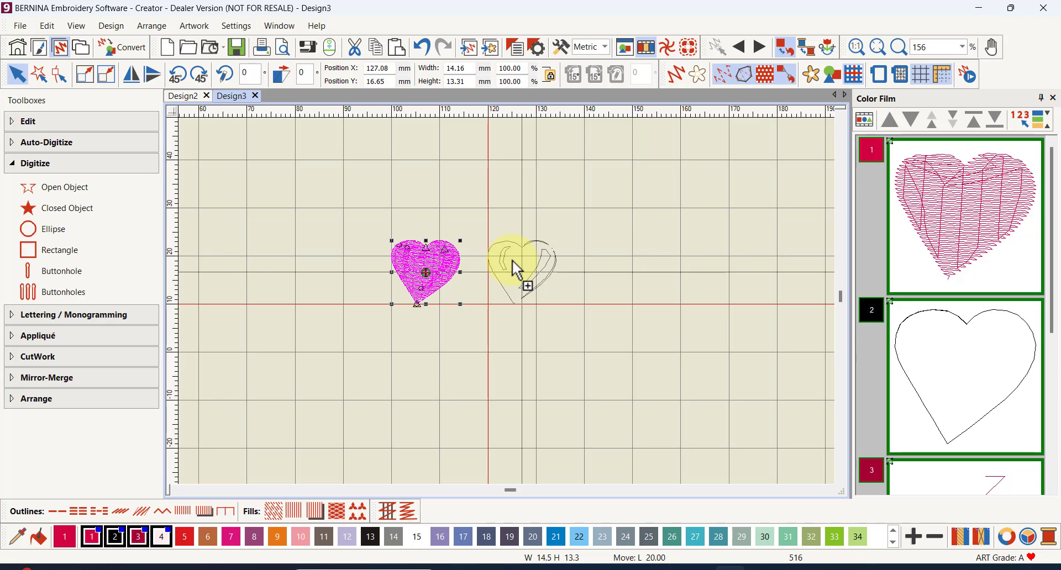
{"action": "left_click_drag", "start_coordinate": [512, 260], "coordinate": [512, 260]}
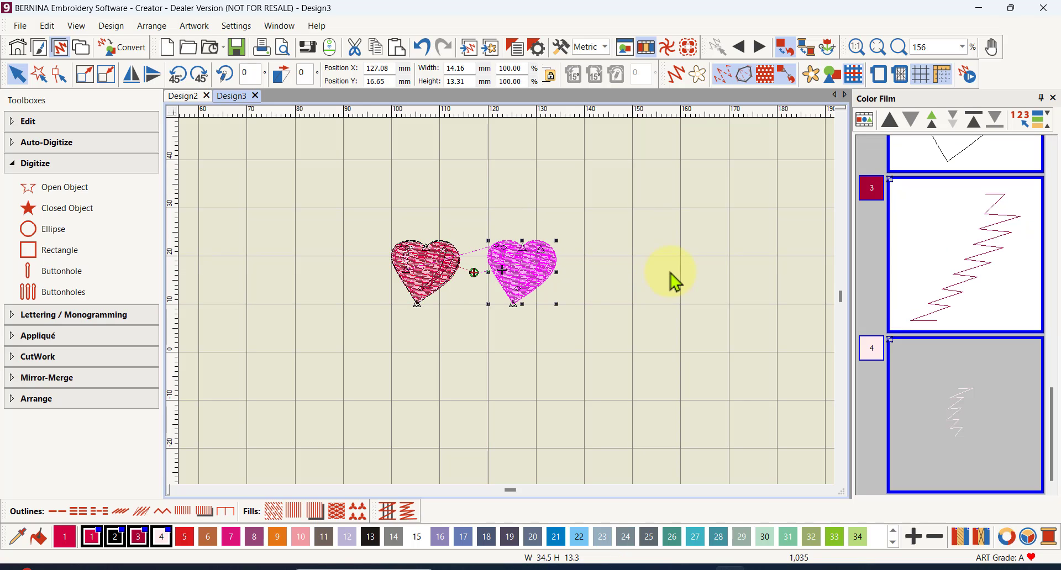
{"action": "key", "text": "ctrl+d"}
{"action": "key", "text": "ctrl+d"}
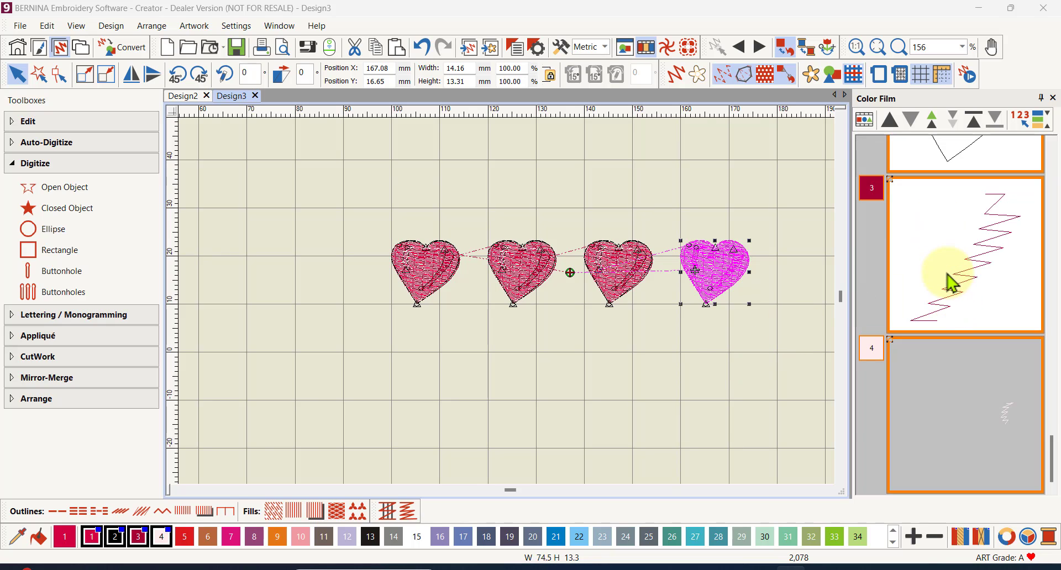
{"action": "scroll", "coordinate": [947, 280], "scroll_direction": "up", "scroll_amount": 5}
{"action": "scroll", "coordinate": [946, 293], "scroll_direction": "down", "scroll_amount": 1}
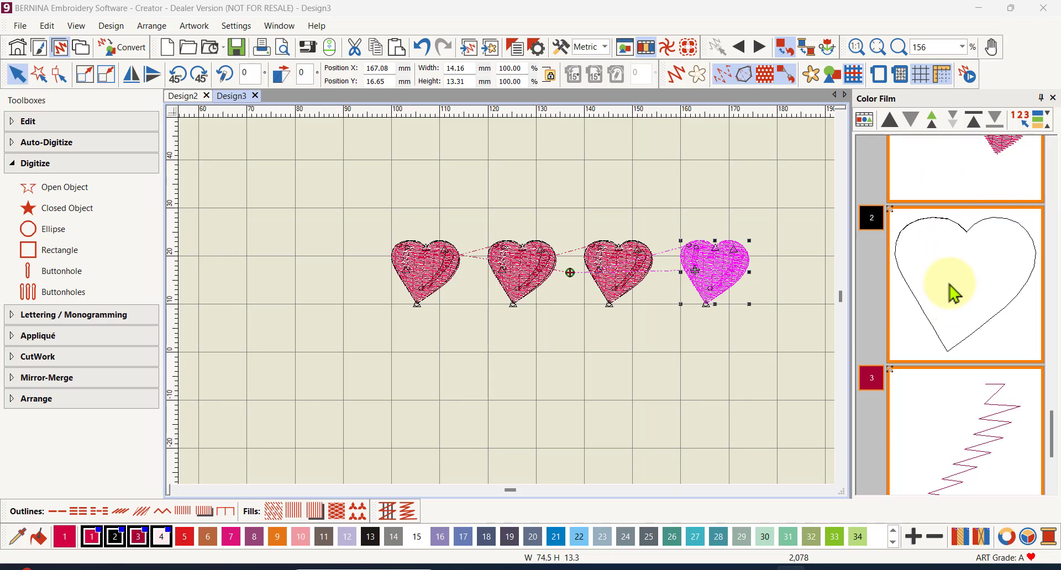
{"action": "scroll", "coordinate": [948, 291], "scroll_direction": "up", "scroll_amount": 5}
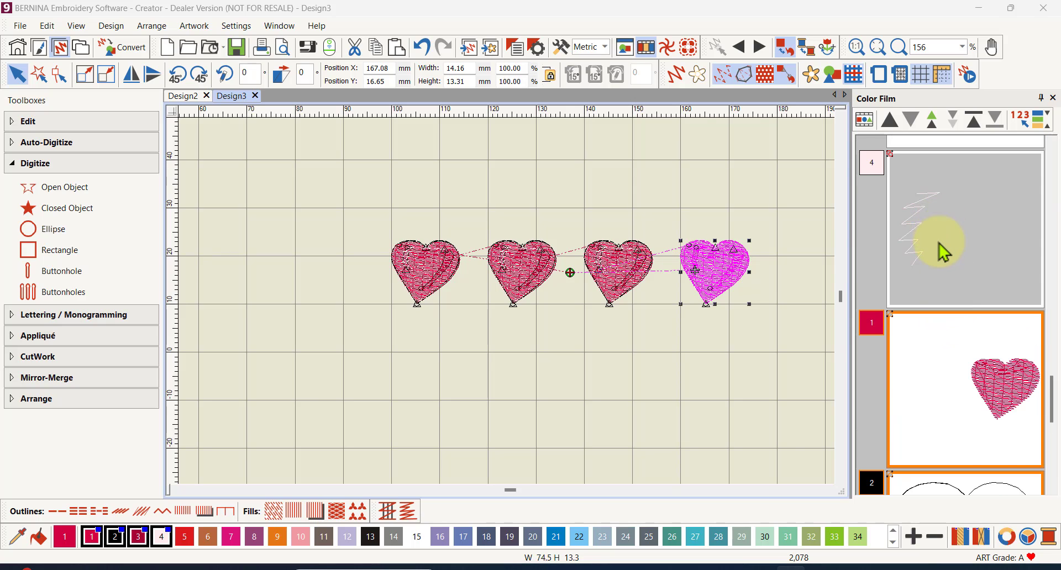
{"action": "scroll", "coordinate": [942, 246], "scroll_direction": "down", "scroll_amount": 3}
{"action": "scroll", "coordinate": [944, 249], "scroll_direction": "up", "scroll_amount": 5}
{"action": "scroll", "coordinate": [945, 249], "scroll_direction": "down", "scroll_amount": 3}
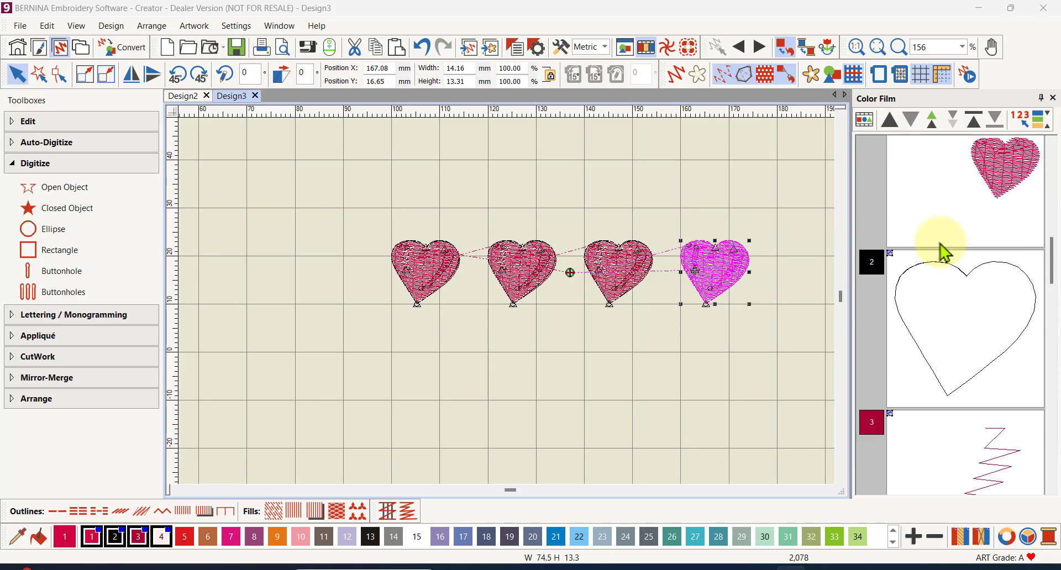
{"action": "scroll", "coordinate": [942, 246], "scroll_direction": "up", "scroll_amount": 5}
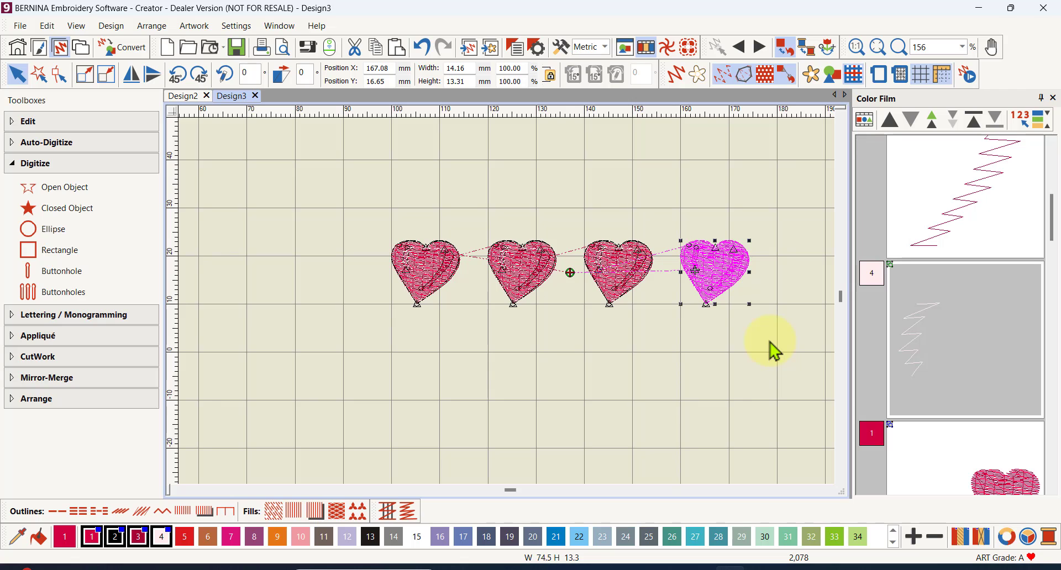
Step: Switch back to the Design2 Be My Valentine design with Ctrl+Tab
{"action": "key", "text": "ctrl+Tab"}
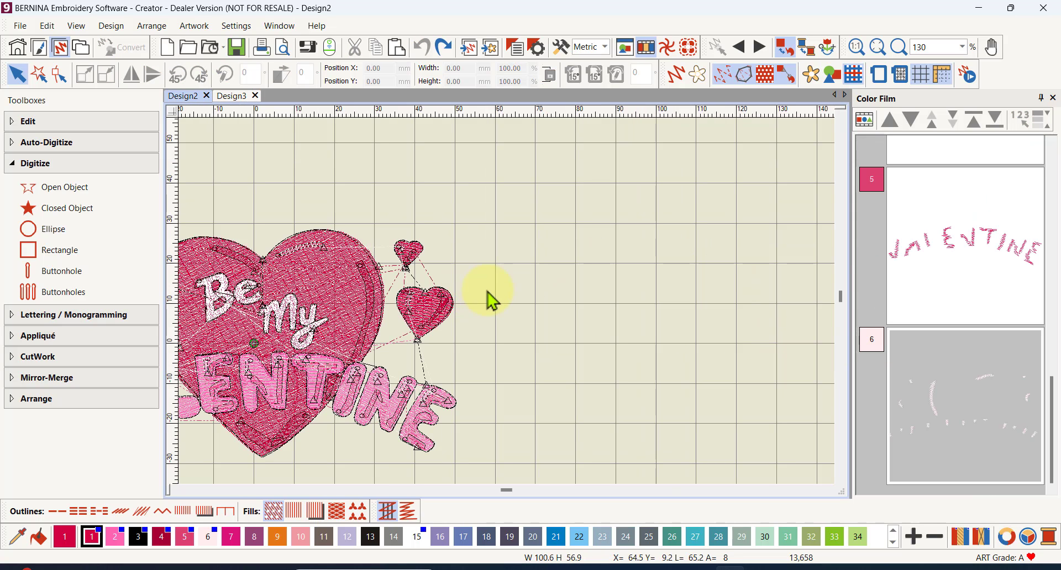